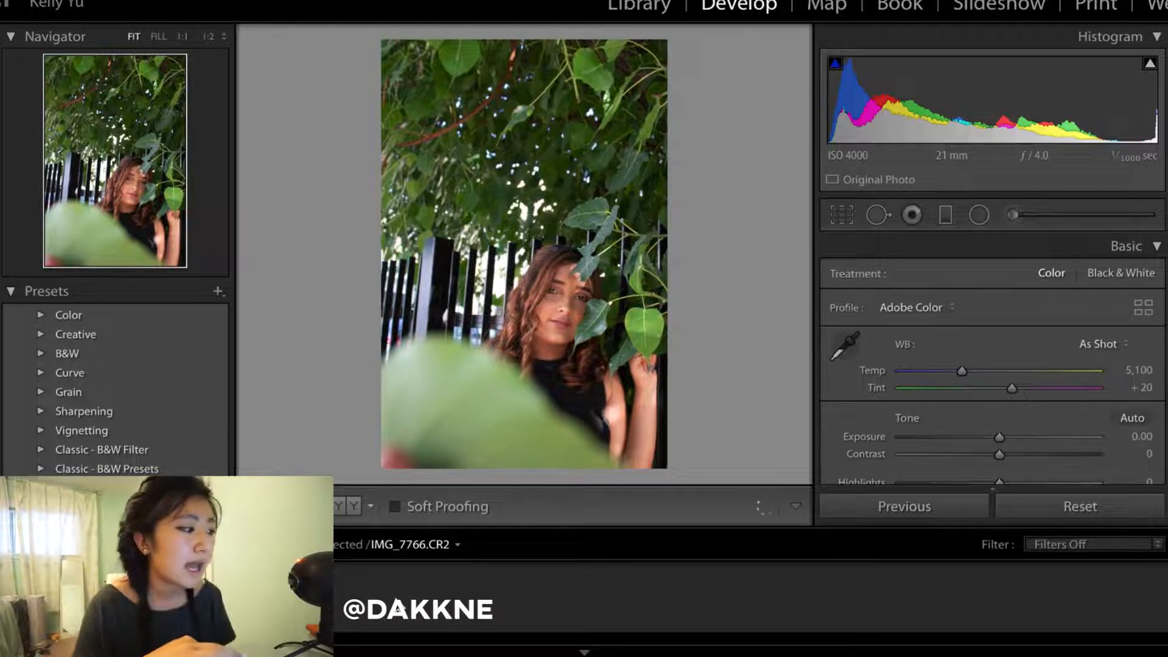
- Apply the KELIEE preset from the Keliee Presets group to the portrait
scroll(108, 403, down, 10)
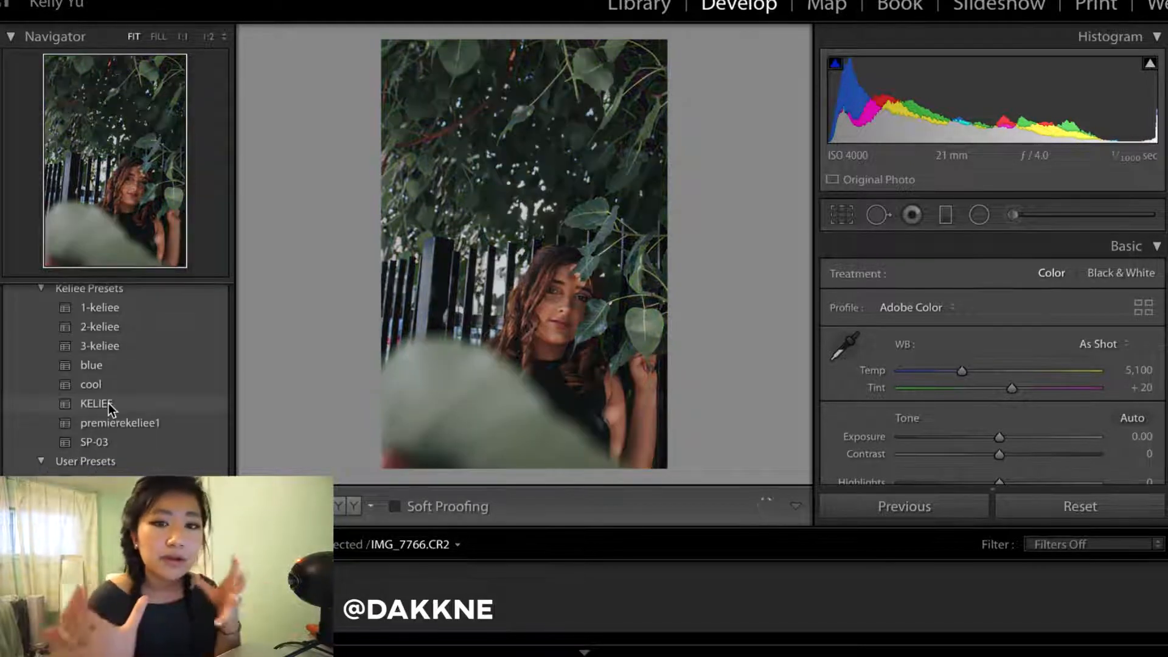
click(108, 404)
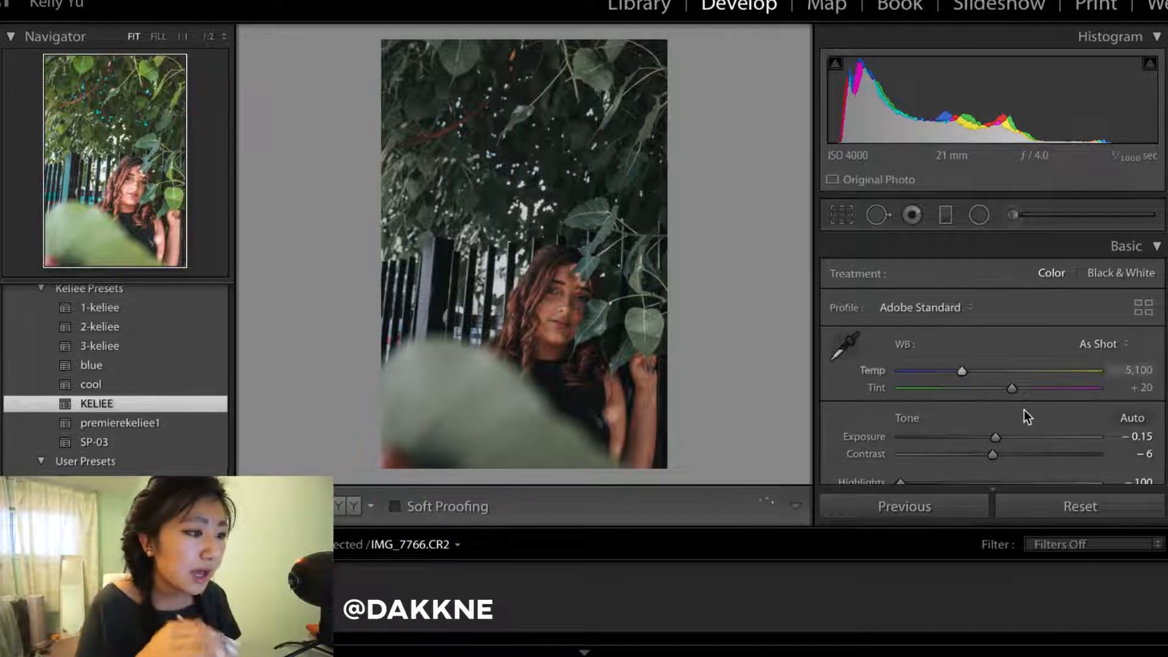
- Set the photo's exposure to +0.35, contrast to +29 and clarity to +5
drag(997, 439, 1007, 440)
scroll(964, 433, down, 3)
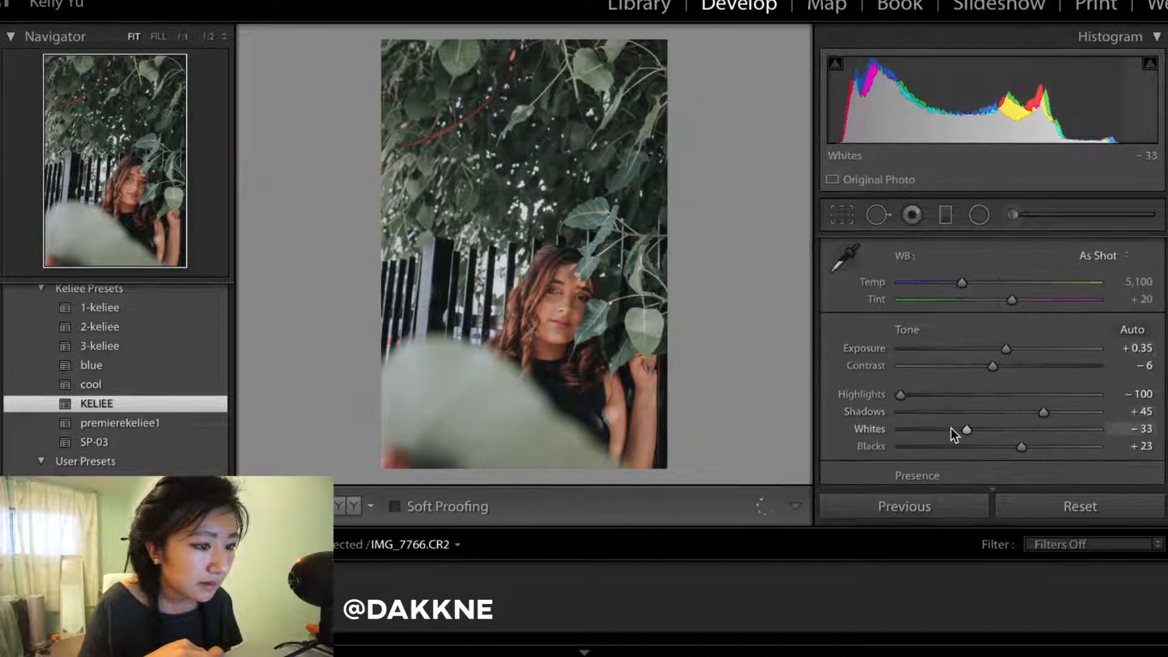
drag(991, 368, 1024, 368)
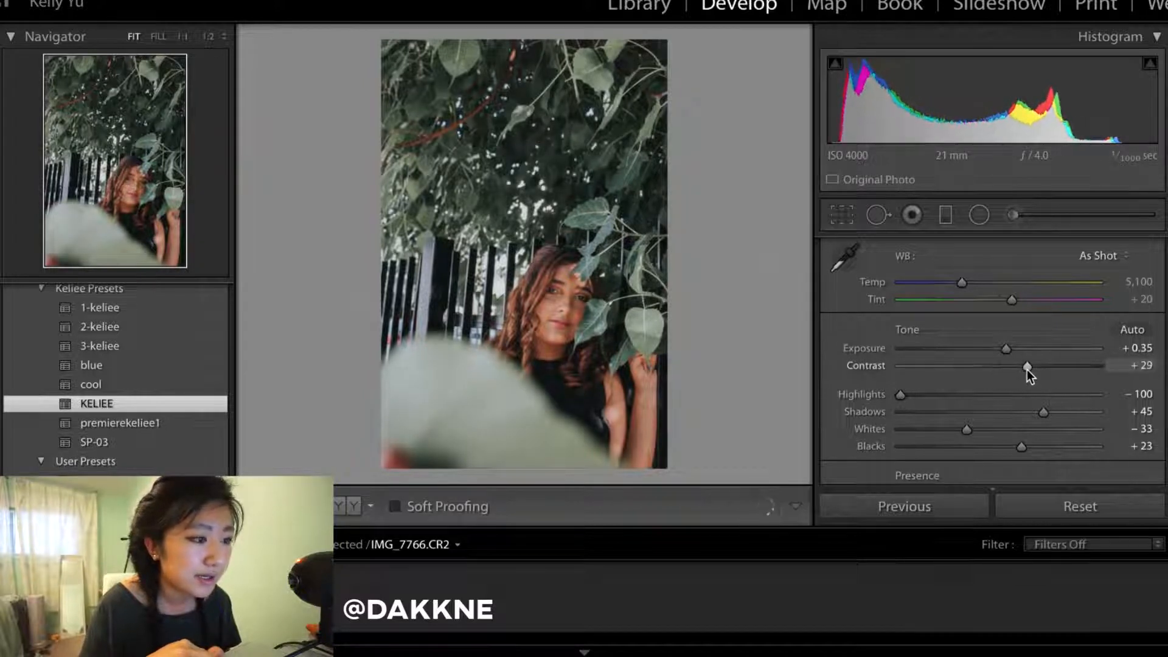
scroll(943, 374, down, 4)
scroll(943, 374, down, 1)
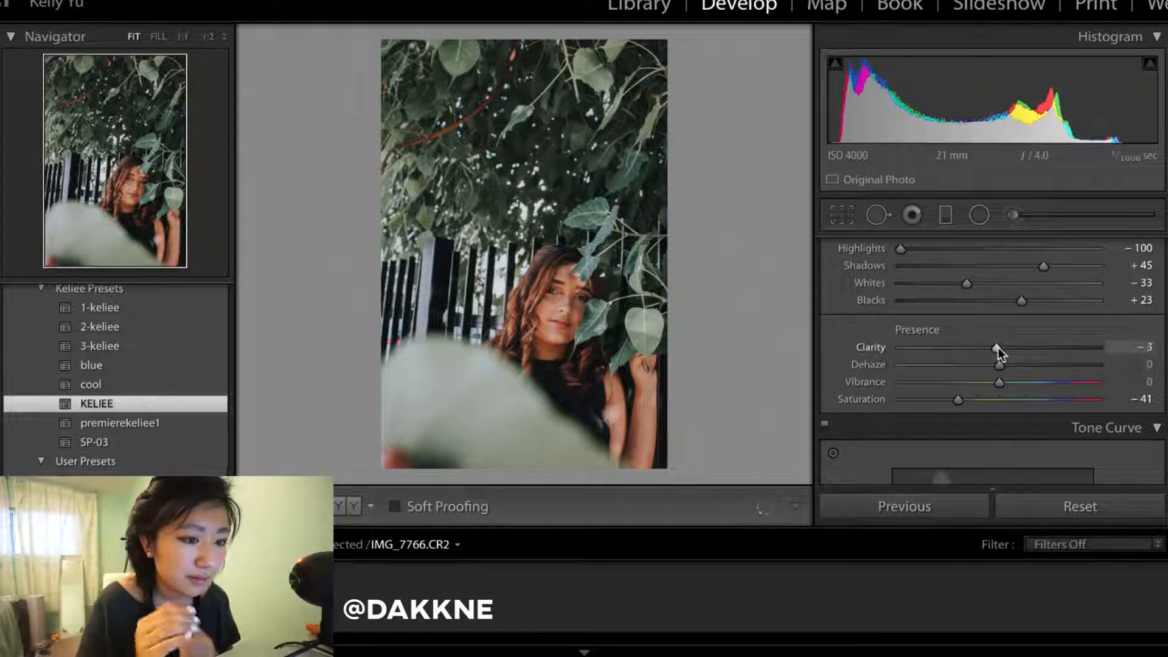
drag(995, 348, 1003, 349)
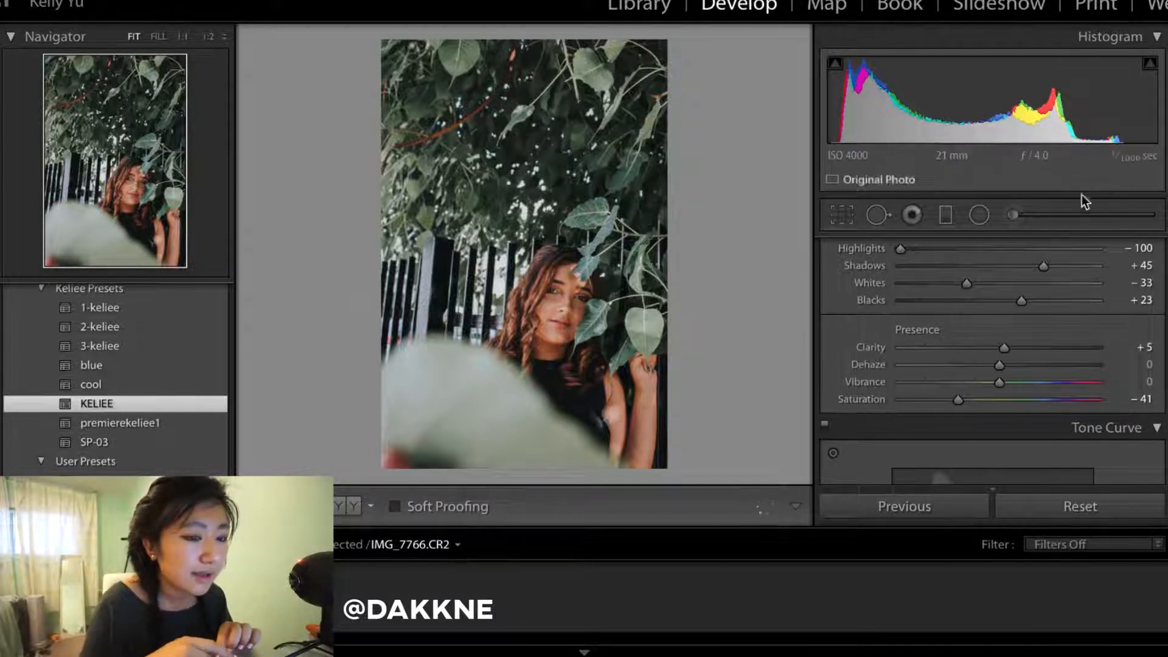
- Paint a Soften Skin adjustment with clarity -100 over the subject's neck, arms and face, and finish the brush
click(1014, 214)
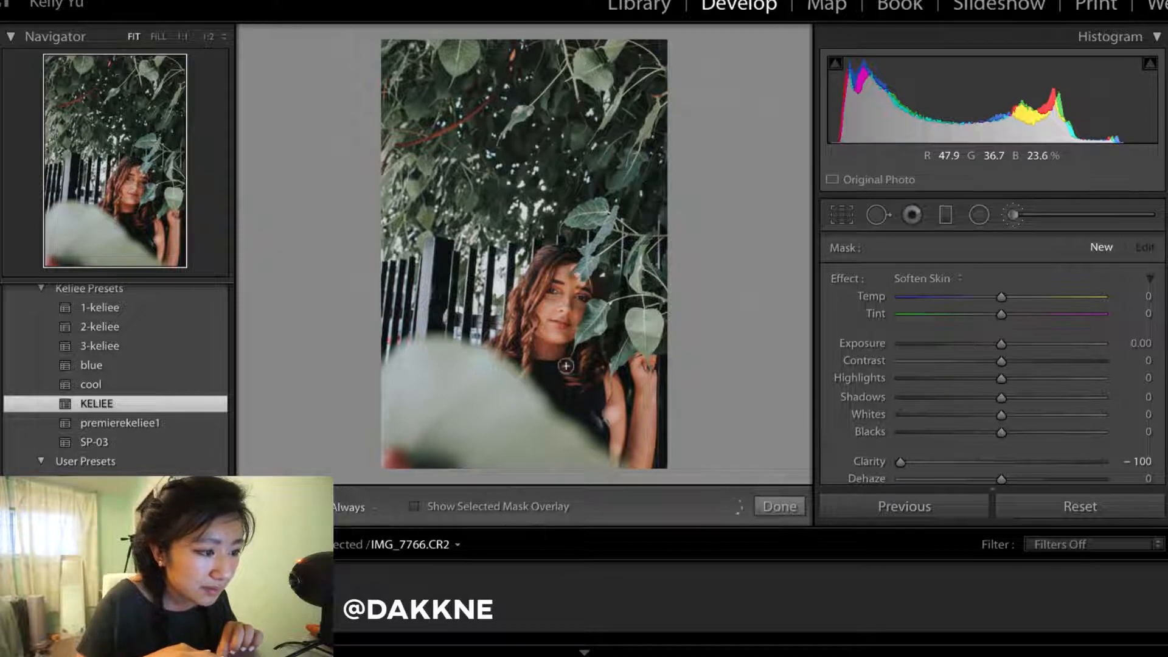
click(553, 353)
key(h)
mouse_move(623, 438)
mouse_down()
mouse_move(609, 387)
mouse_move(618, 457)
mouse_move(635, 419)
mouse_move(639, 458)
mouse_move(639, 364)
mouse_up()
drag(657, 406, 646, 365)
mouse_move(569, 343)
mouse_down()
mouse_move(541, 328)
mouse_move(578, 307)
mouse_up()
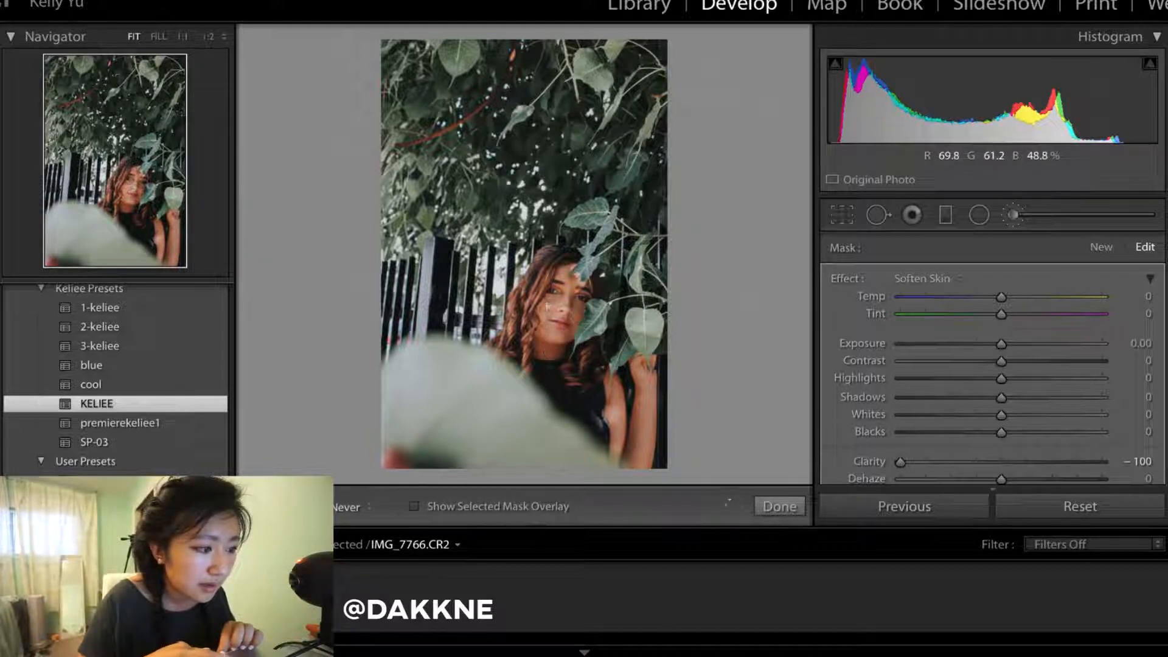
key(h)
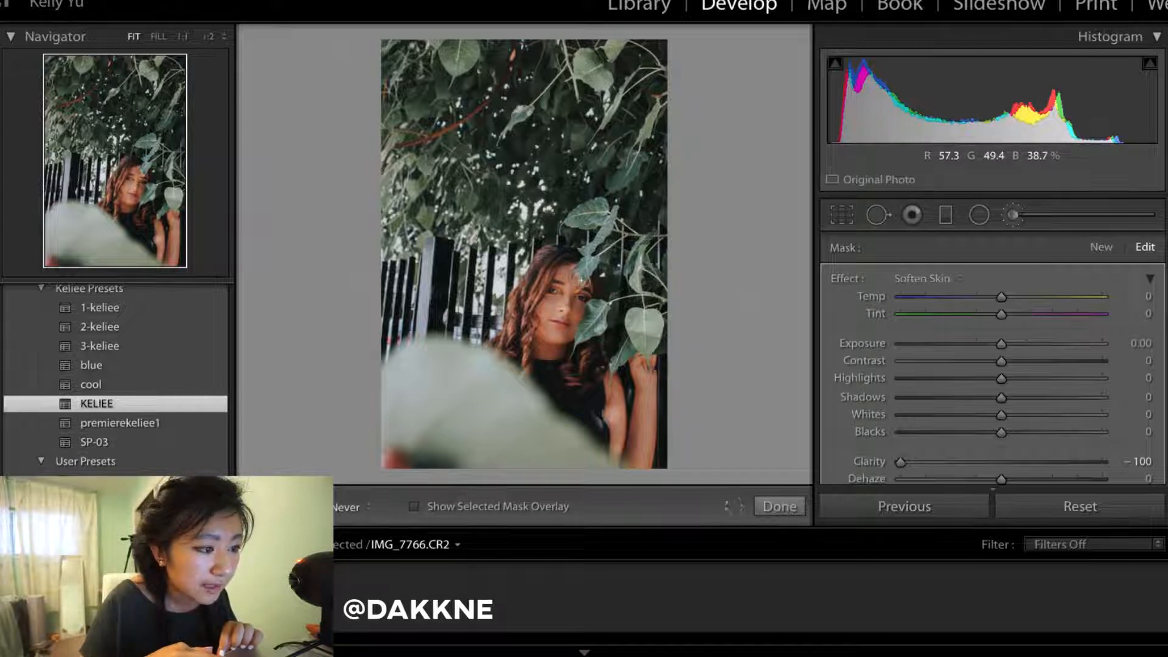
click(779, 507)
key(k)
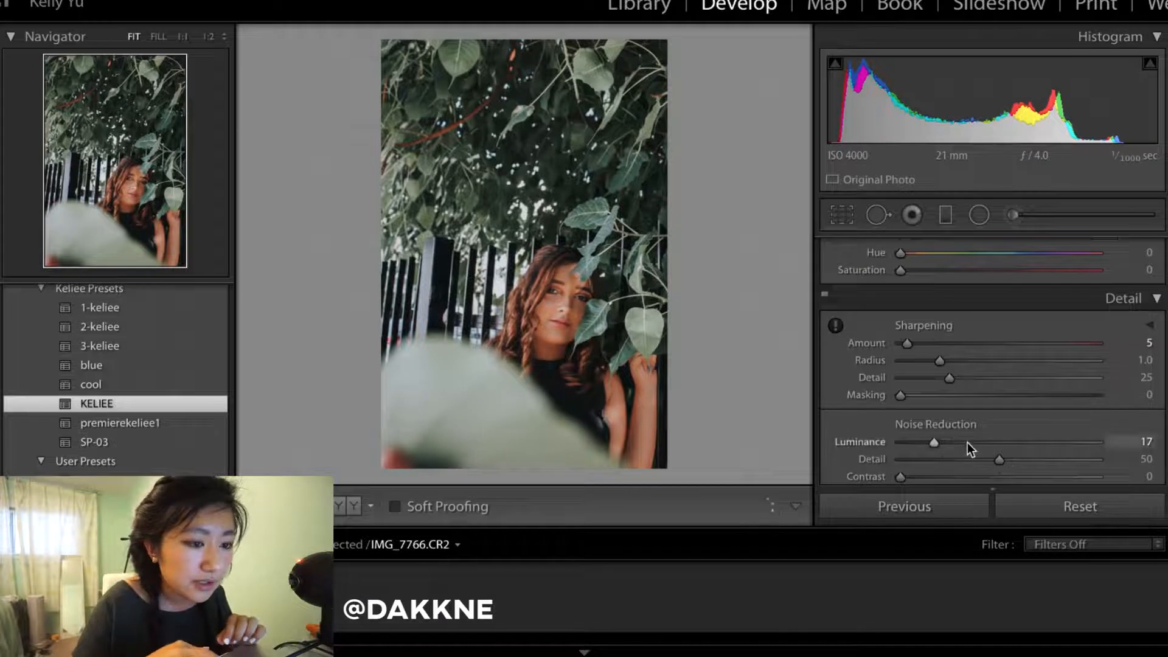
- Set noise reduction luminance to 44, its contrast to 14 and its detail to 52
click(987, 442)
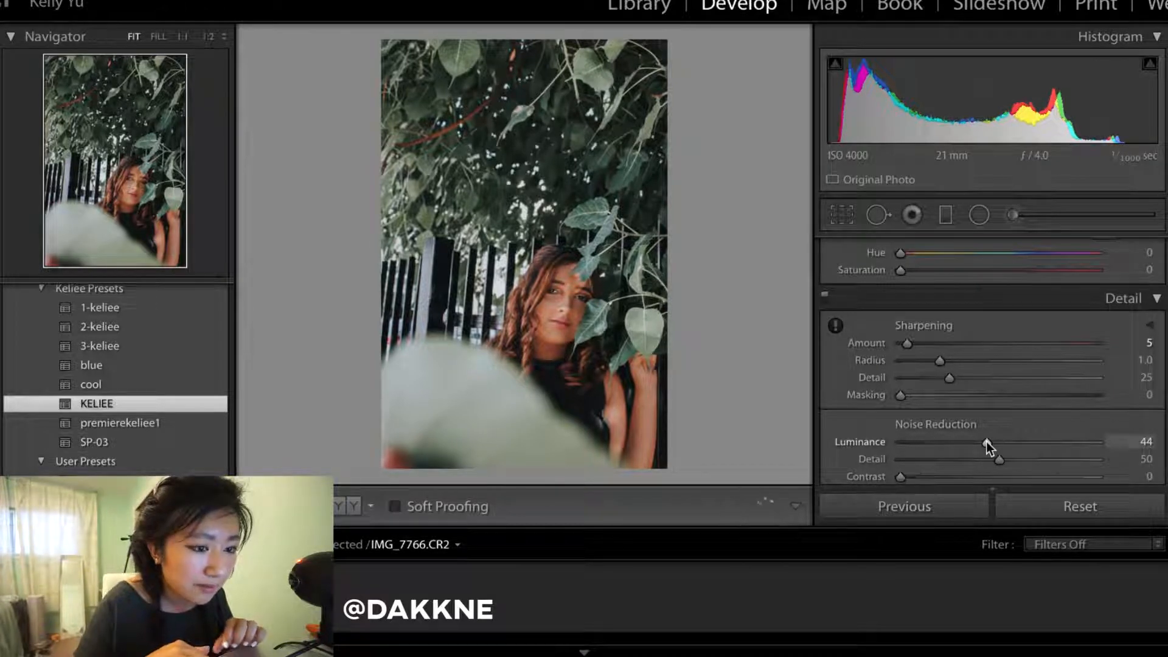
scroll(987, 442, down, 3)
drag(901, 374, 949, 404)
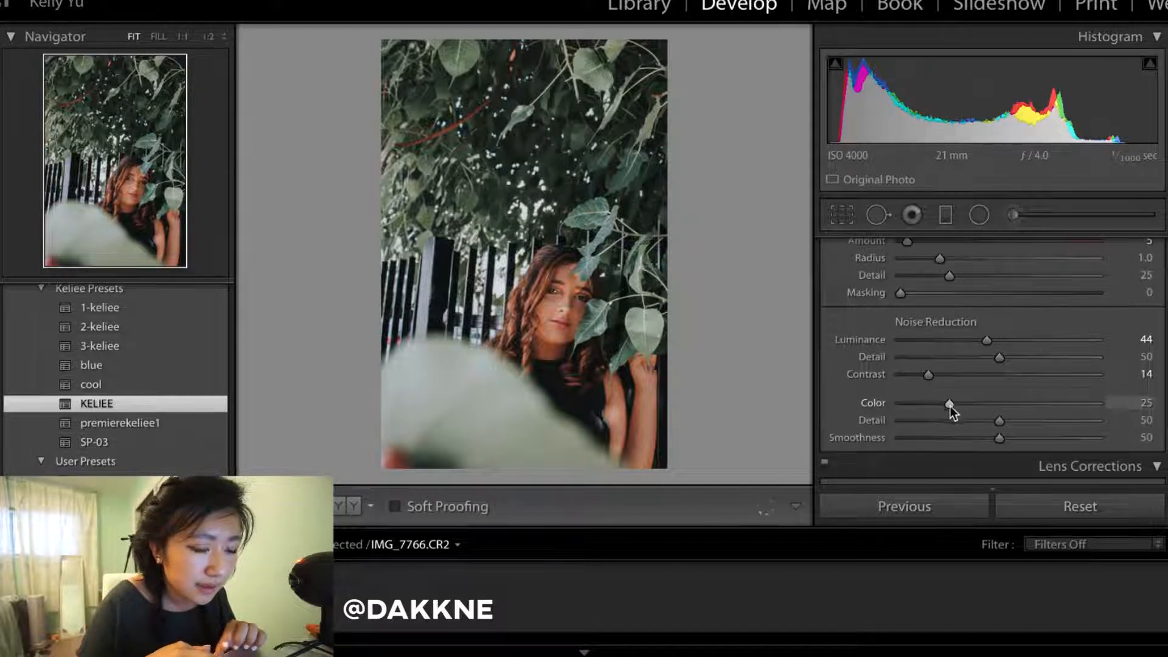
drag(999, 359, 1002, 360)
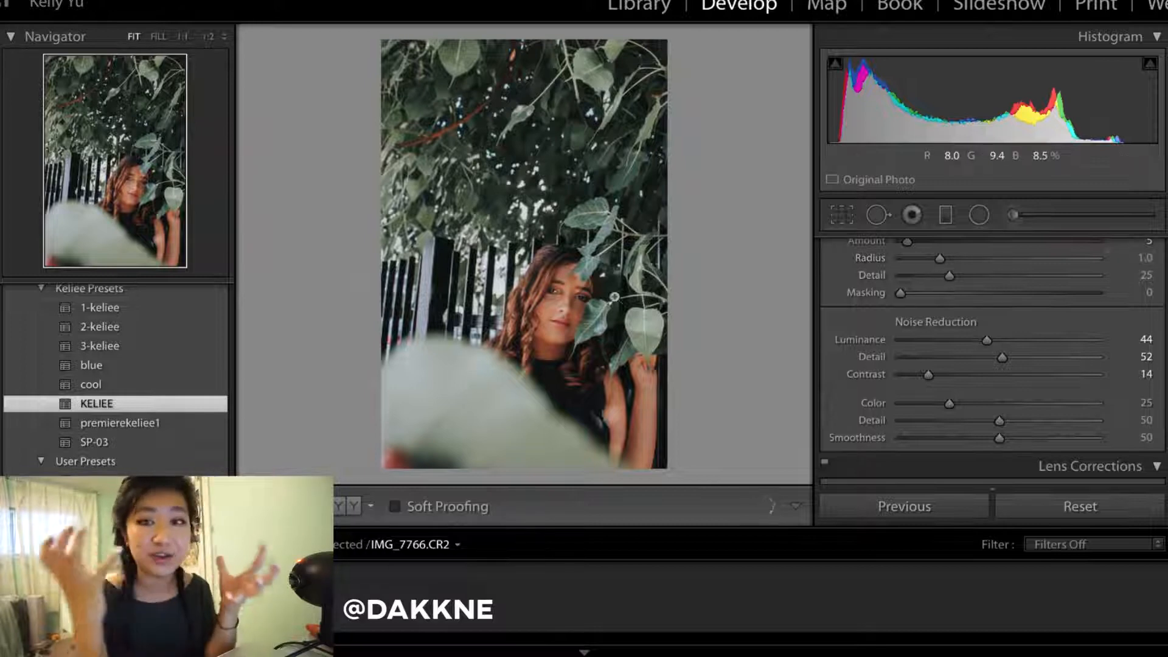
- Brighten the irises of both eyes with an Exposure adjustment brush at 0.66
click(566, 309)
drag(606, 283, 579, 248)
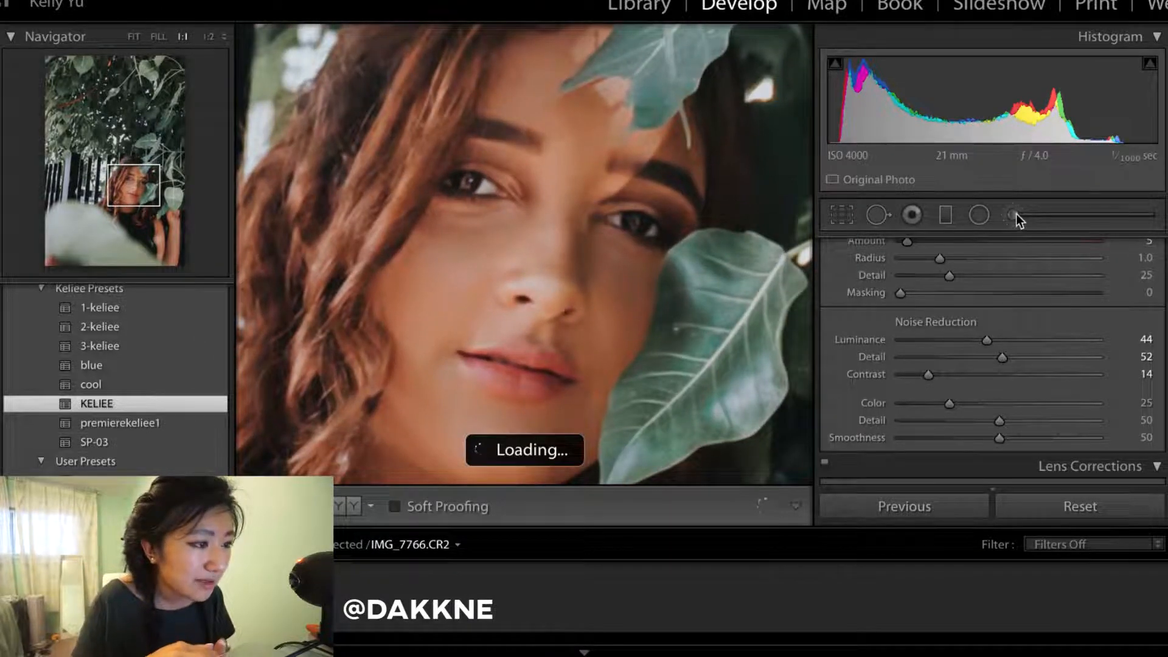
click(1013, 214)
click(936, 276)
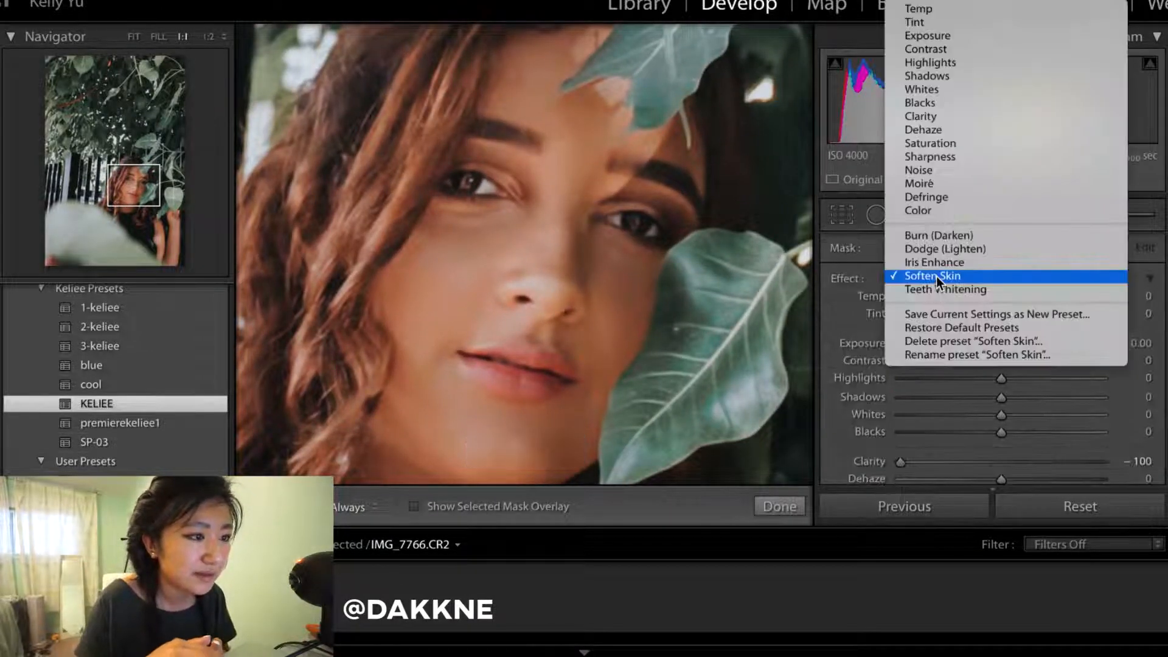
click(929, 36)
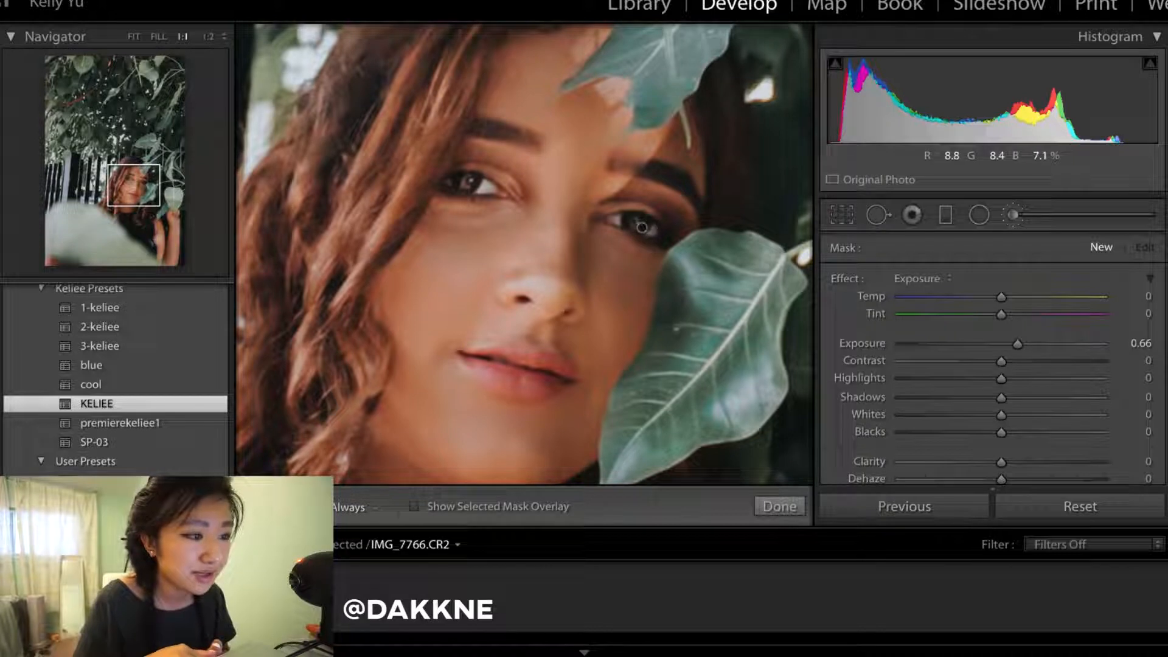
key(h)
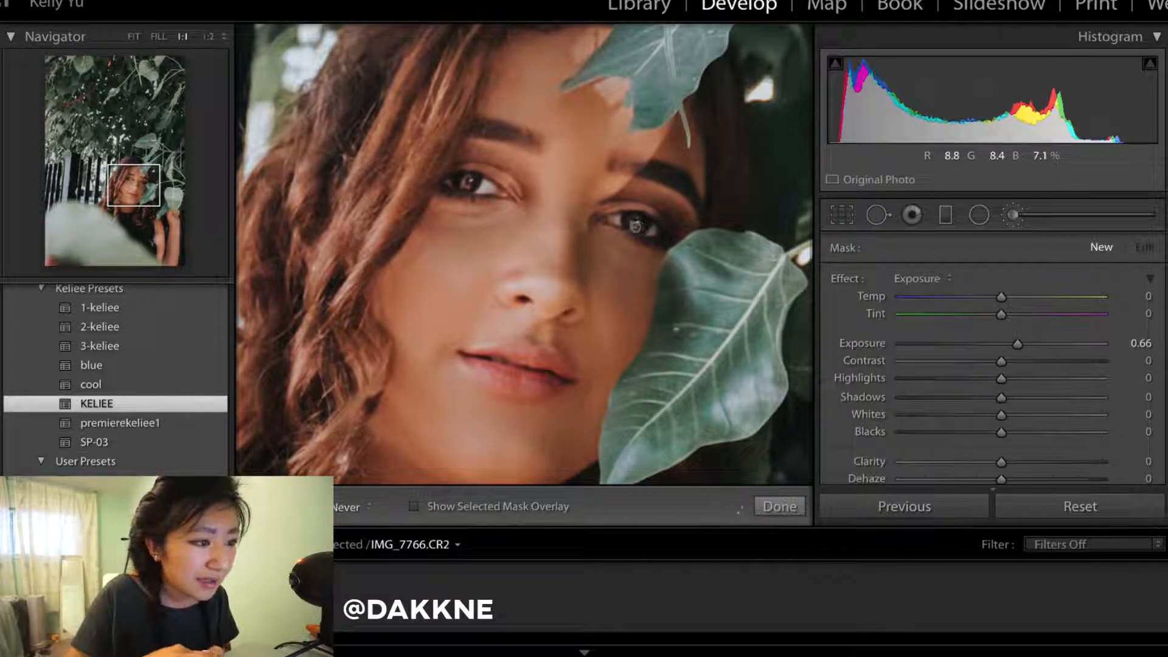
drag(636, 226, 641, 228)
drag(464, 184, 471, 185)
key(h)
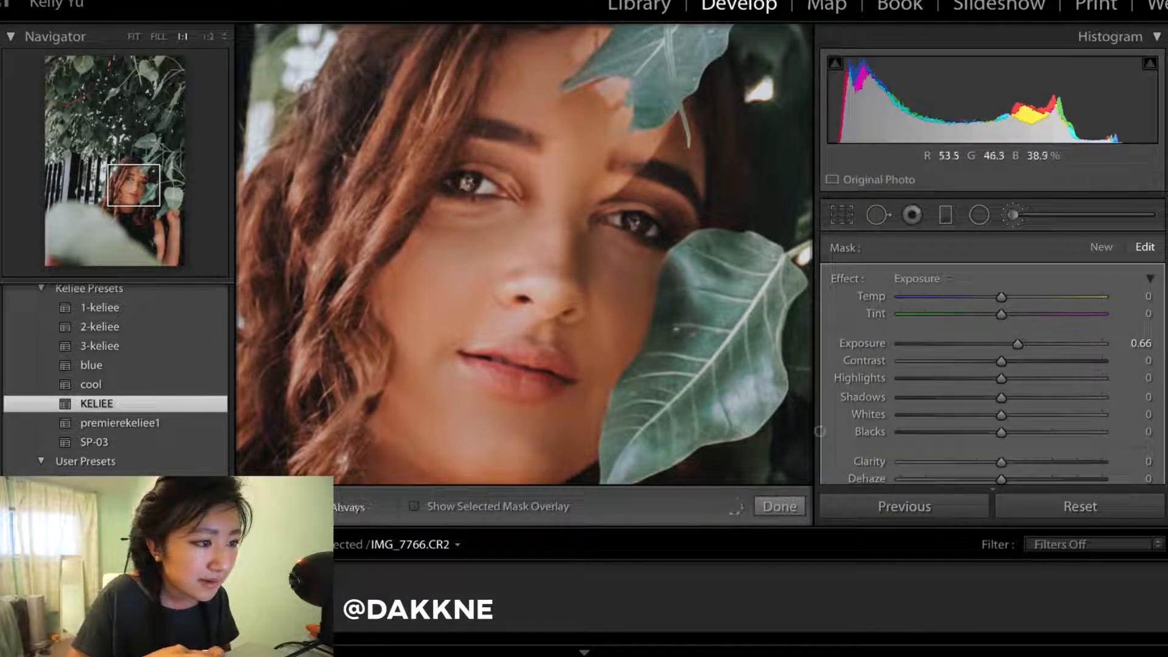
click(786, 515)
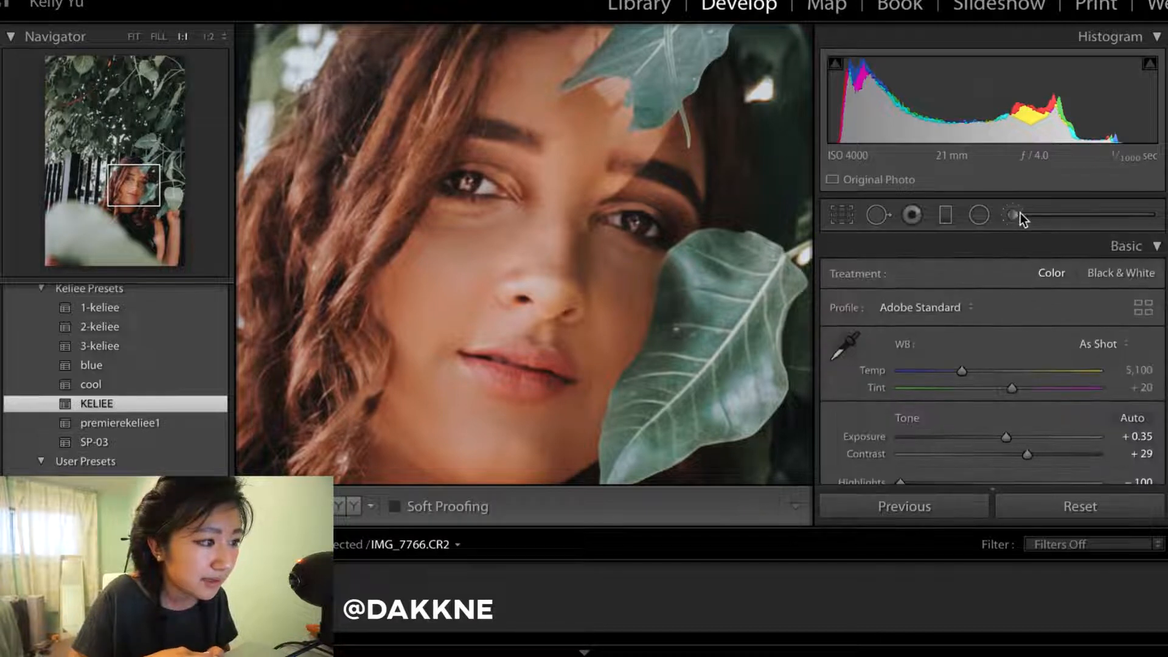
- Paint a Clarity adjustment of 50 over the eye next to the leaf and check it with the edit pins hidden
click(1012, 217)
click(930, 279)
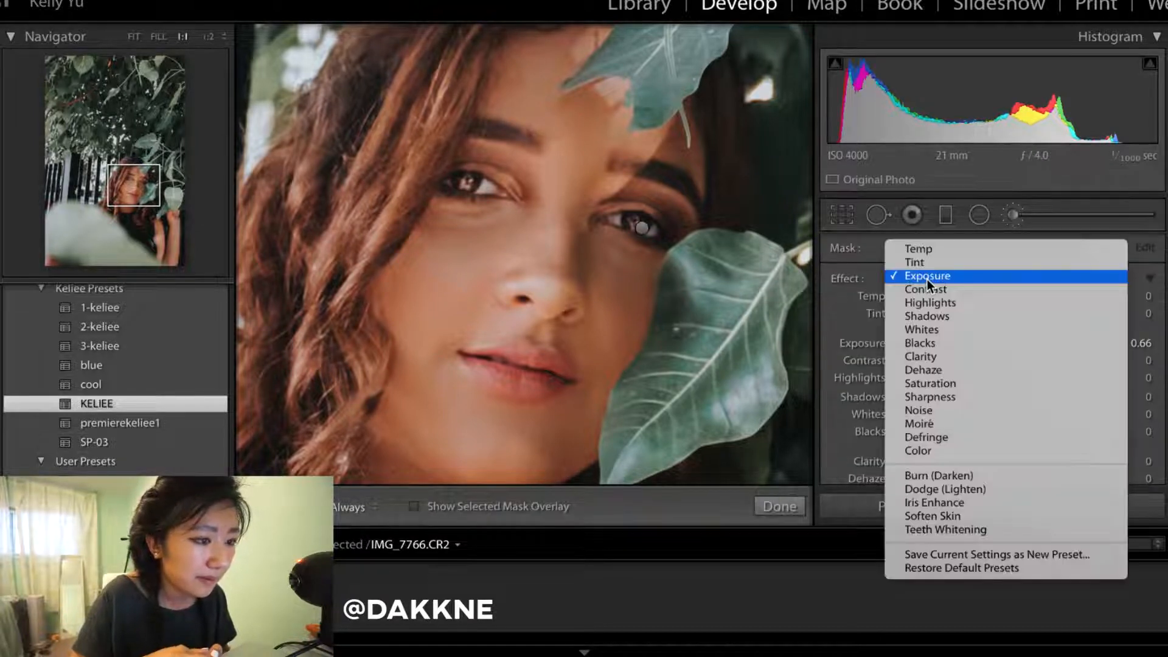
click(927, 356)
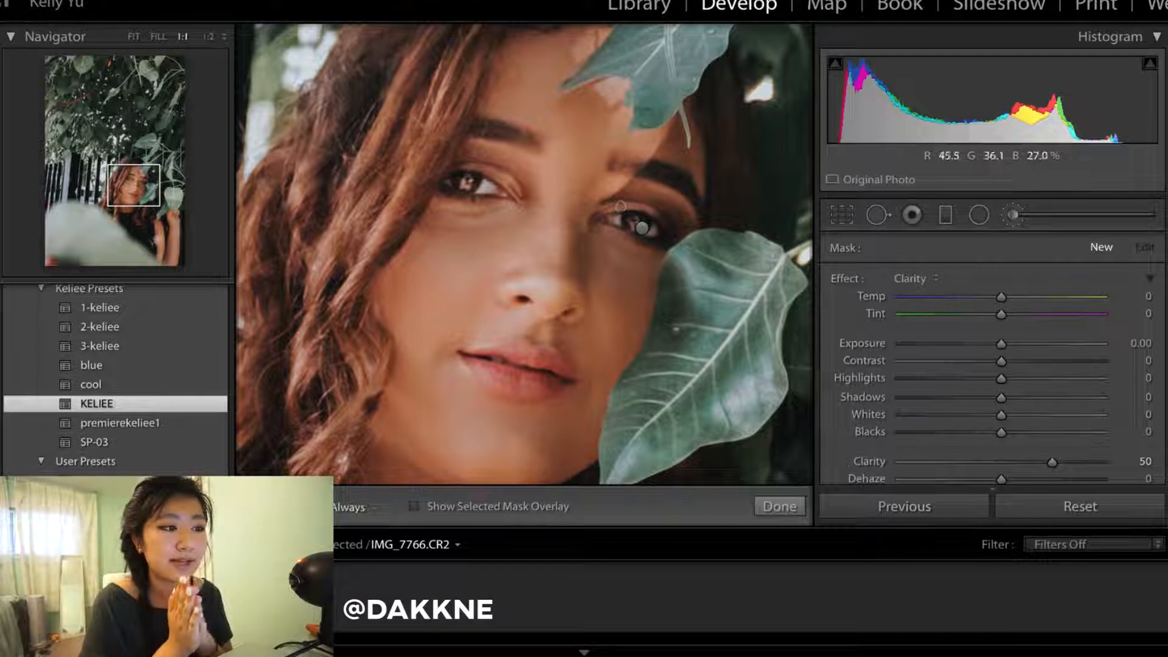
mouse_move(609, 208)
mouse_down()
mouse_move(656, 211)
mouse_move(673, 230)
mouse_move(650, 242)
mouse_up()
key(h)
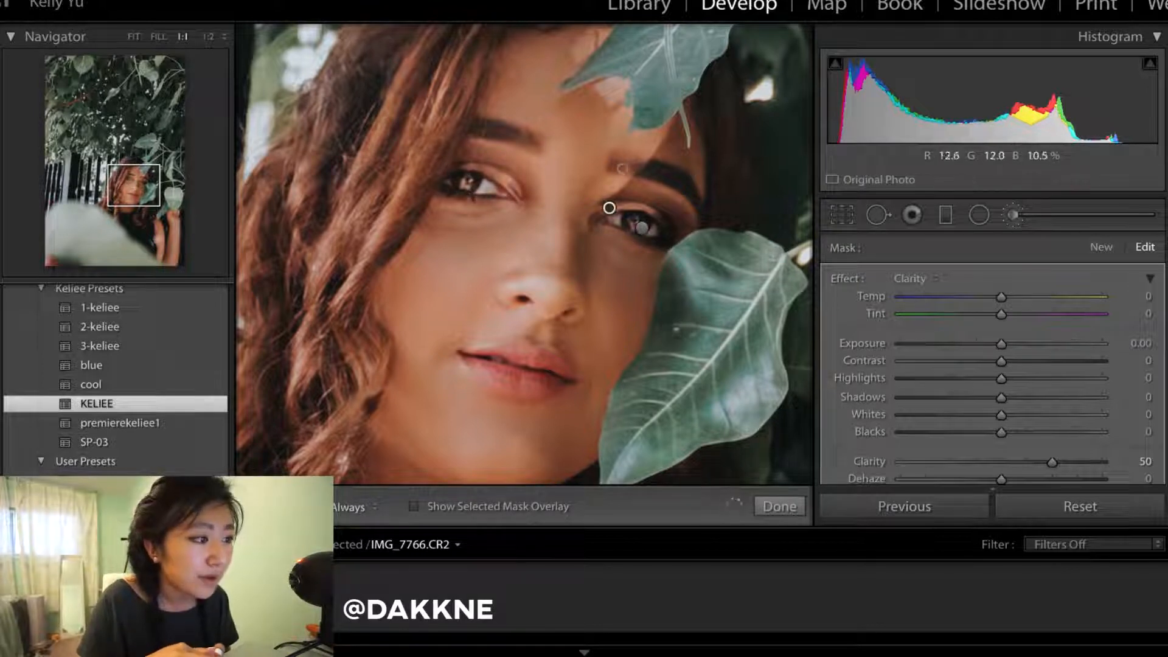
key(h)
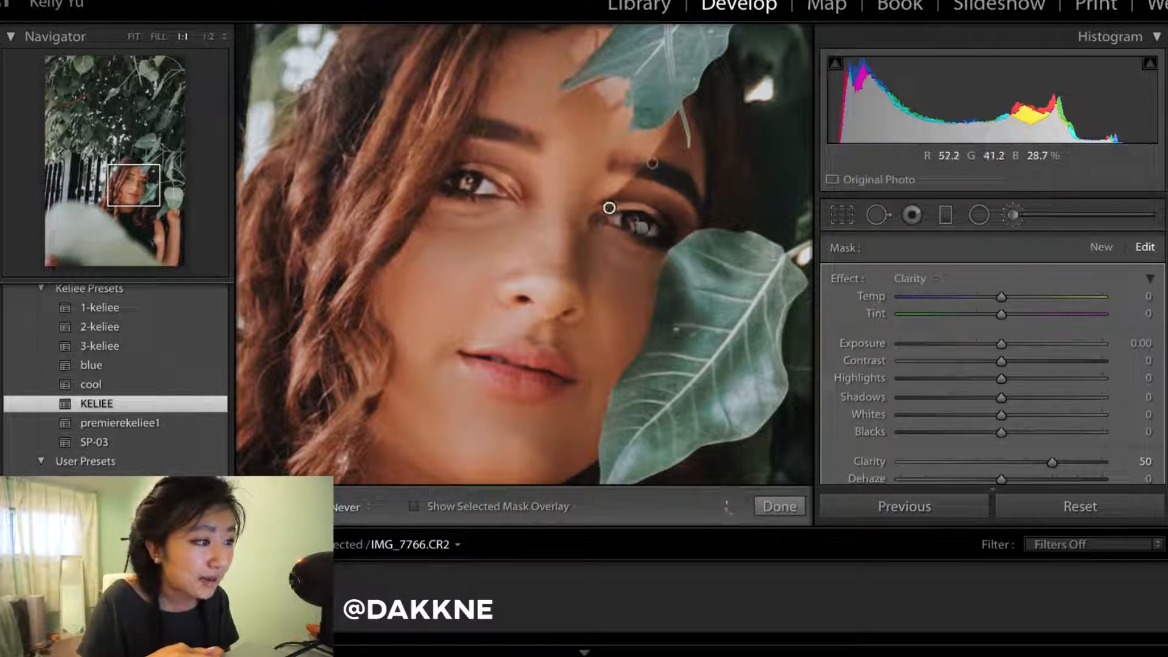
key(h)
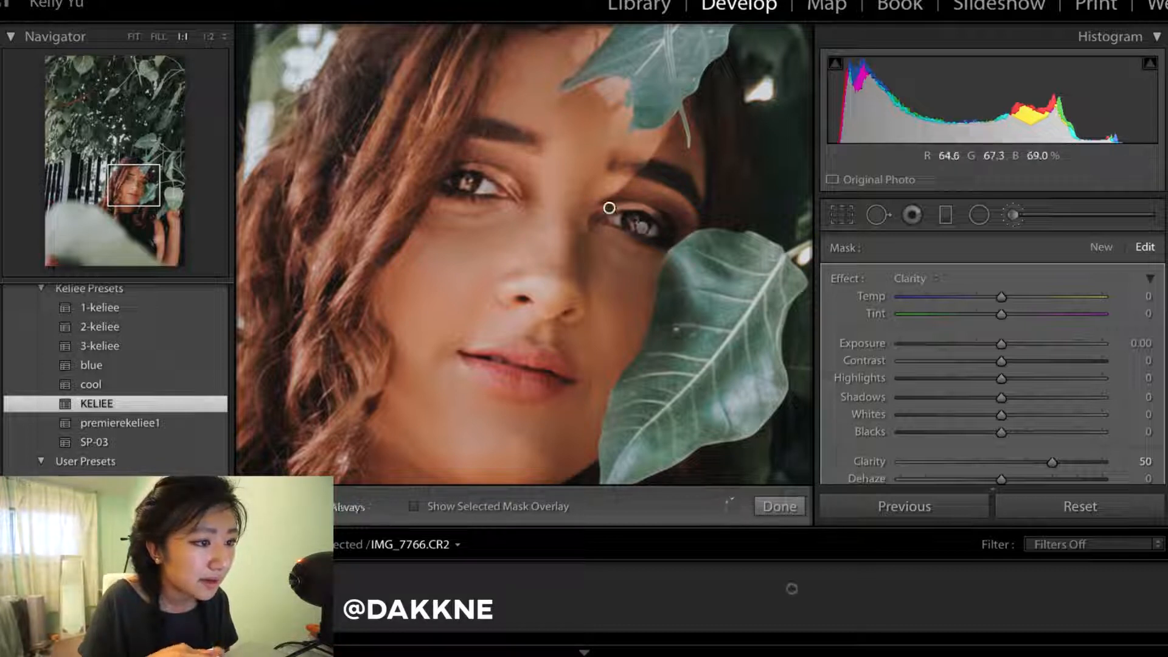
click(779, 506)
- Crop the photo tighter around the subject, trimming the upper, lower and side edges to a custom aspect
click(134, 36)
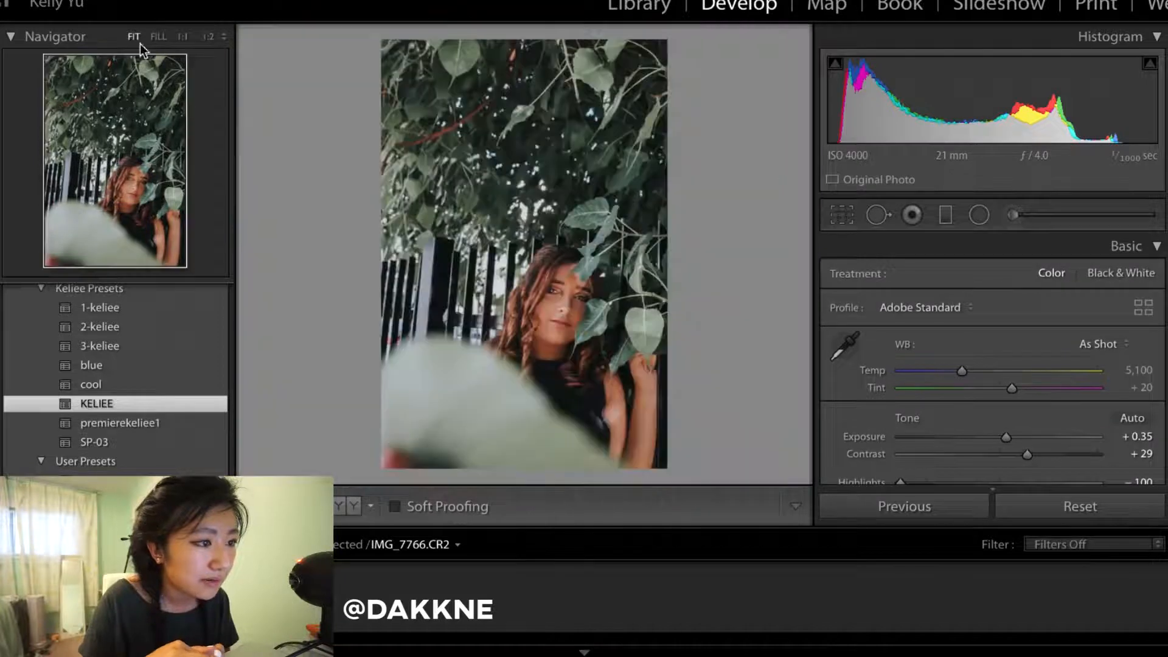
scroll(936, 423, down, 10)
click(839, 216)
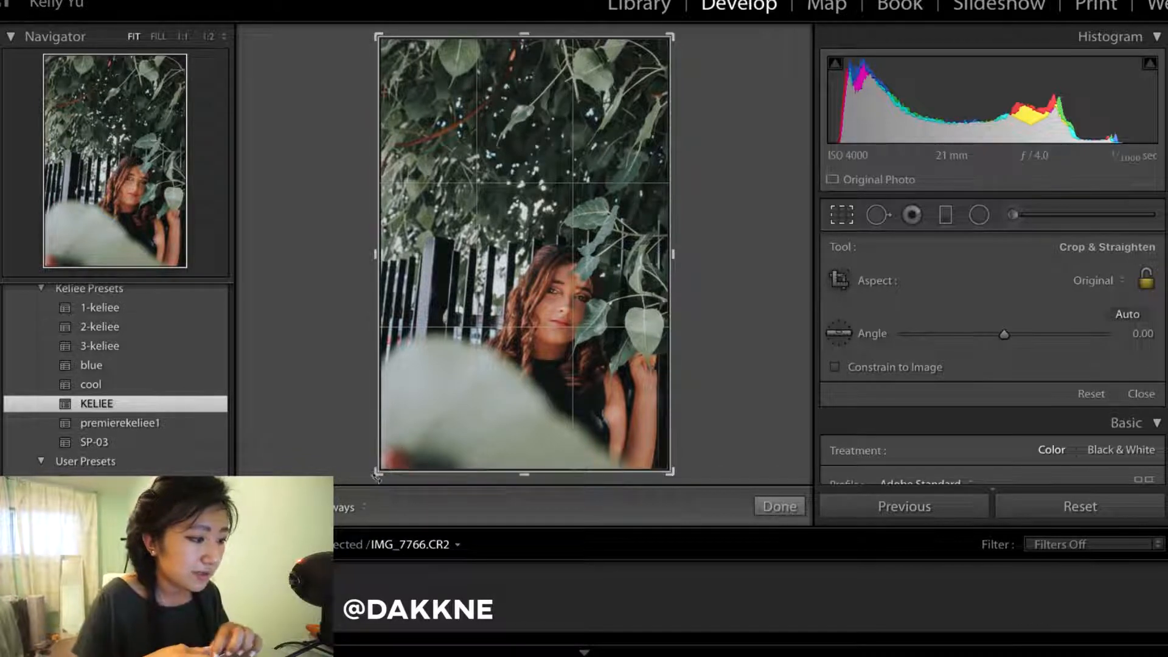
drag(375, 473, 379, 459)
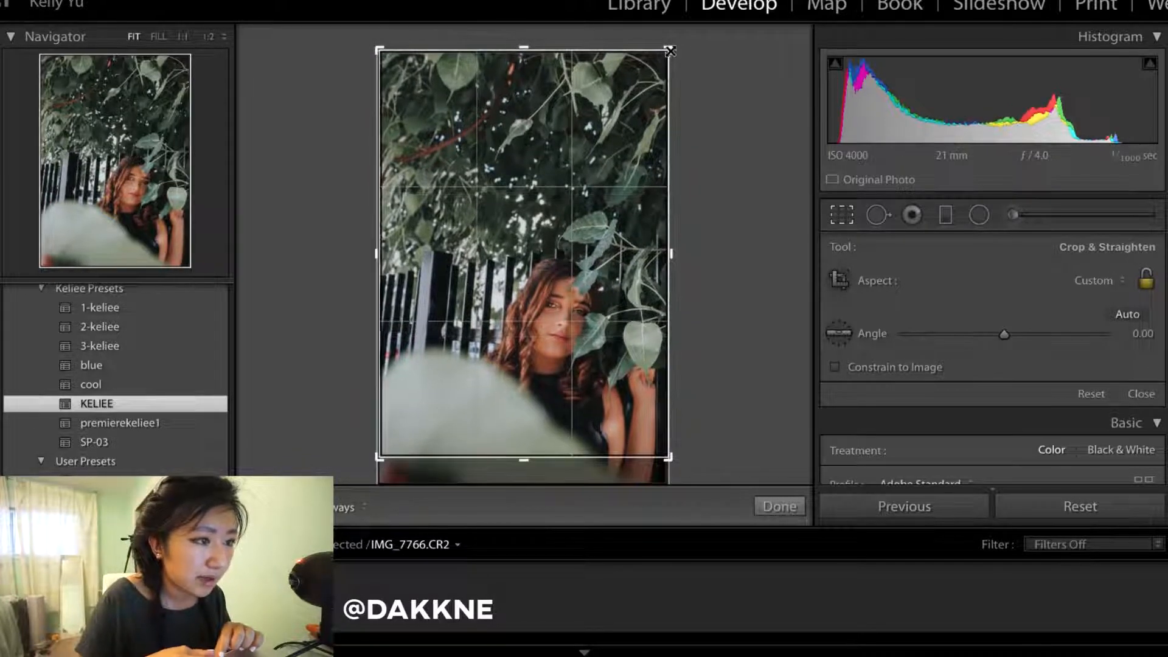
drag(670, 50, 667, 55)
drag(508, 55, 509, 77)
drag(383, 75, 401, 74)
click(785, 505)
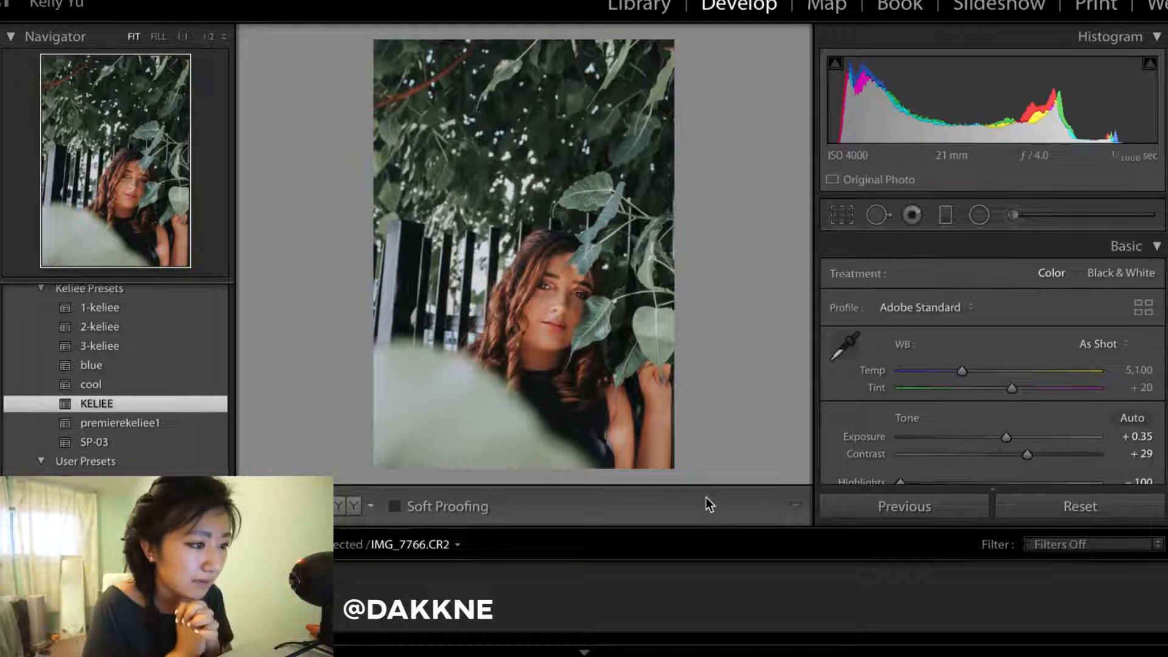
click(1016, 218)
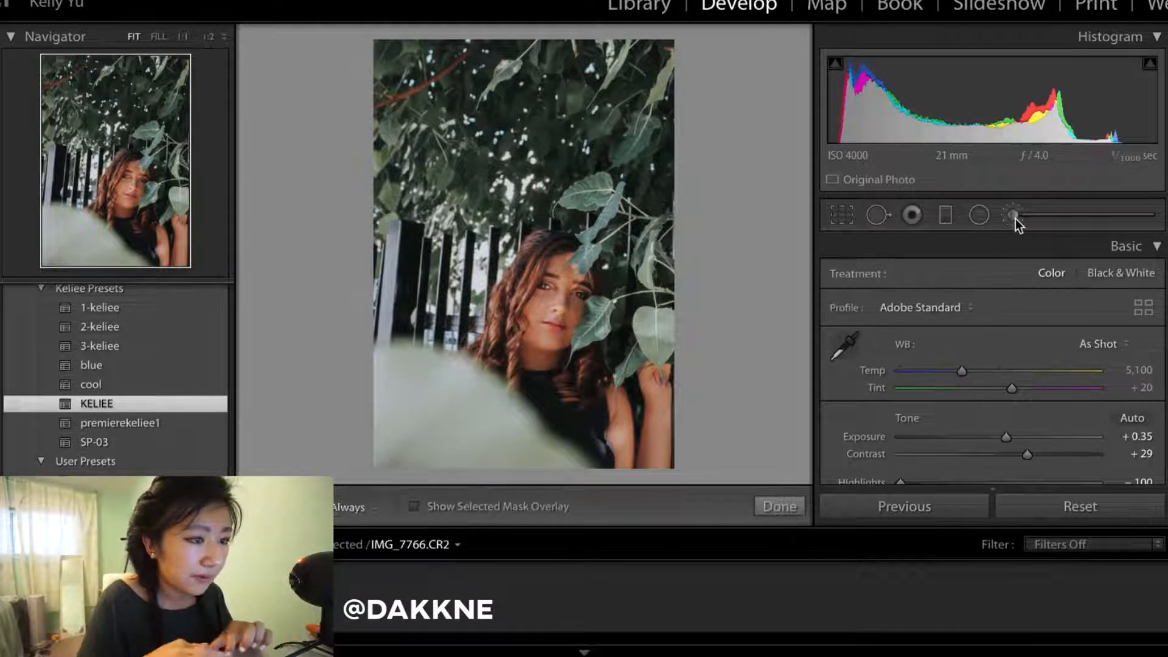
click(921, 280)
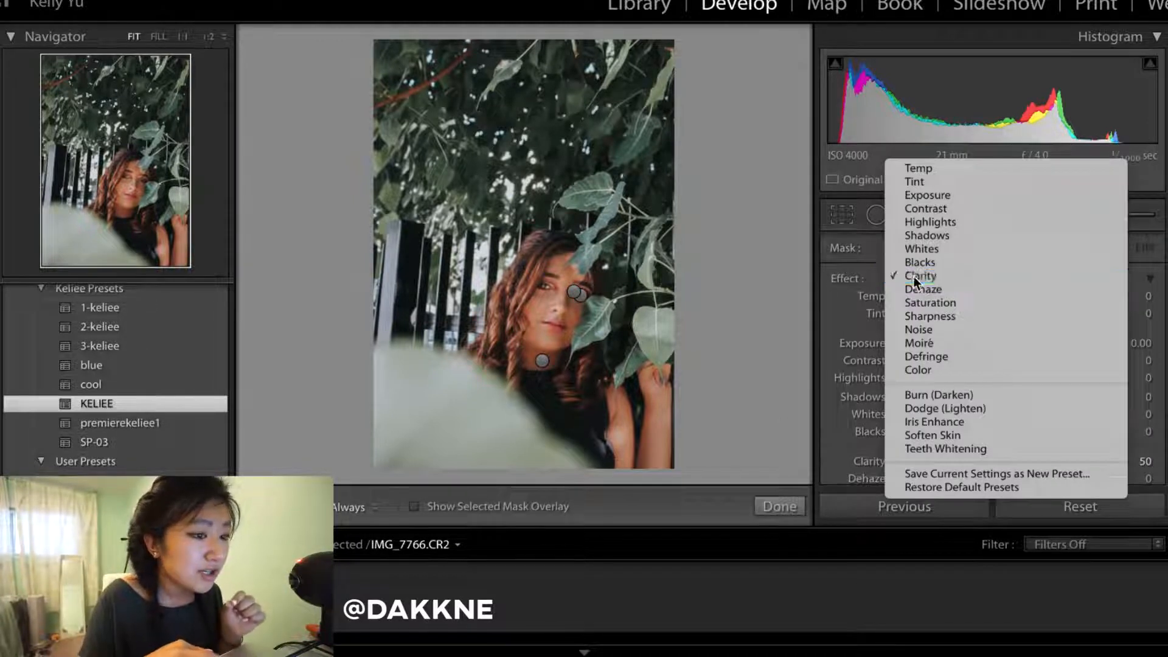
click(914, 276)
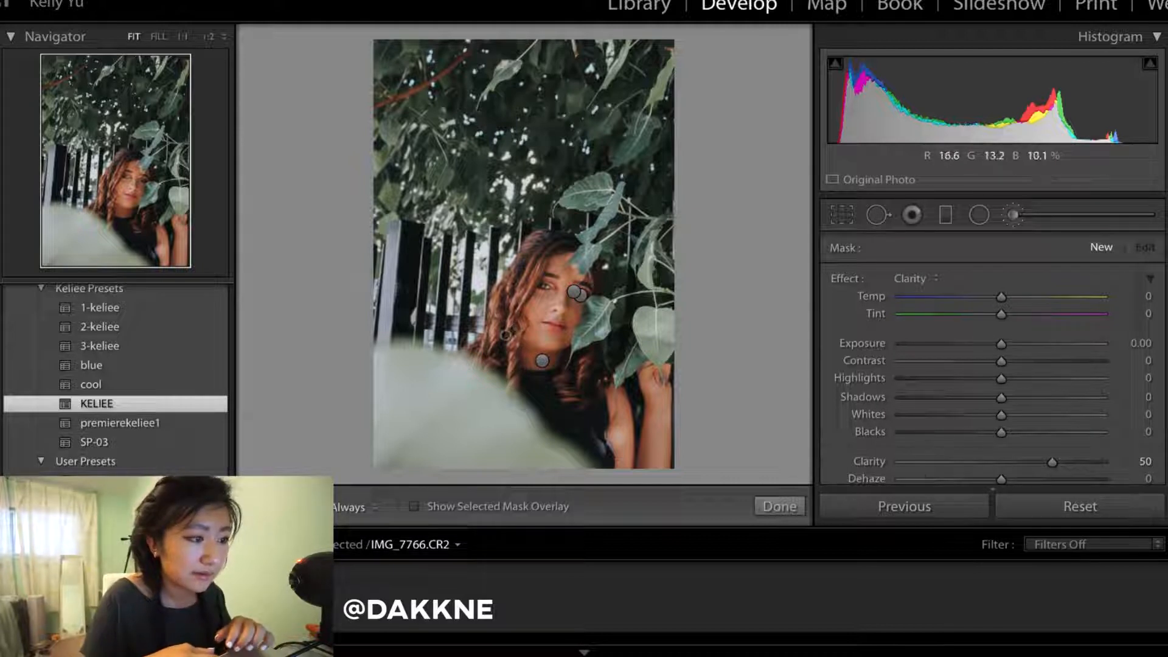
key(h)
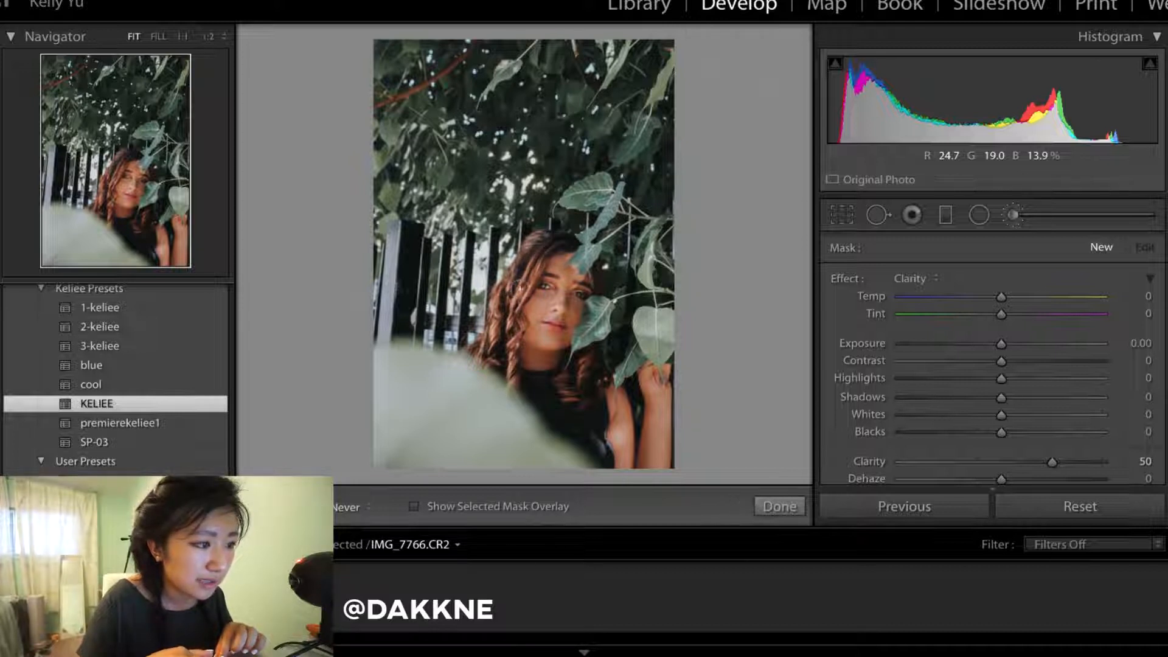
click(768, 512)
- Apply the Auto Upright perspective correction to the photo
scroll(1005, 396, down, 5)
scroll(1005, 396, down, 5)
scroll(1006, 396, down, 5)
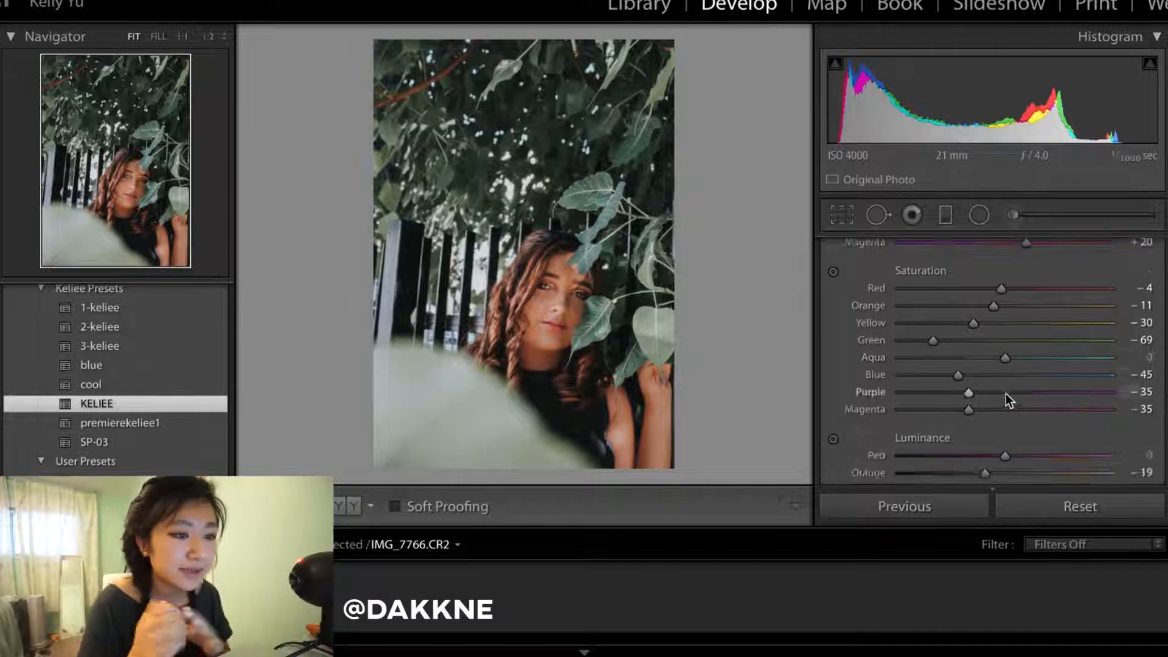
scroll(1006, 400, down, 3)
scroll(1006, 400, down, 6)
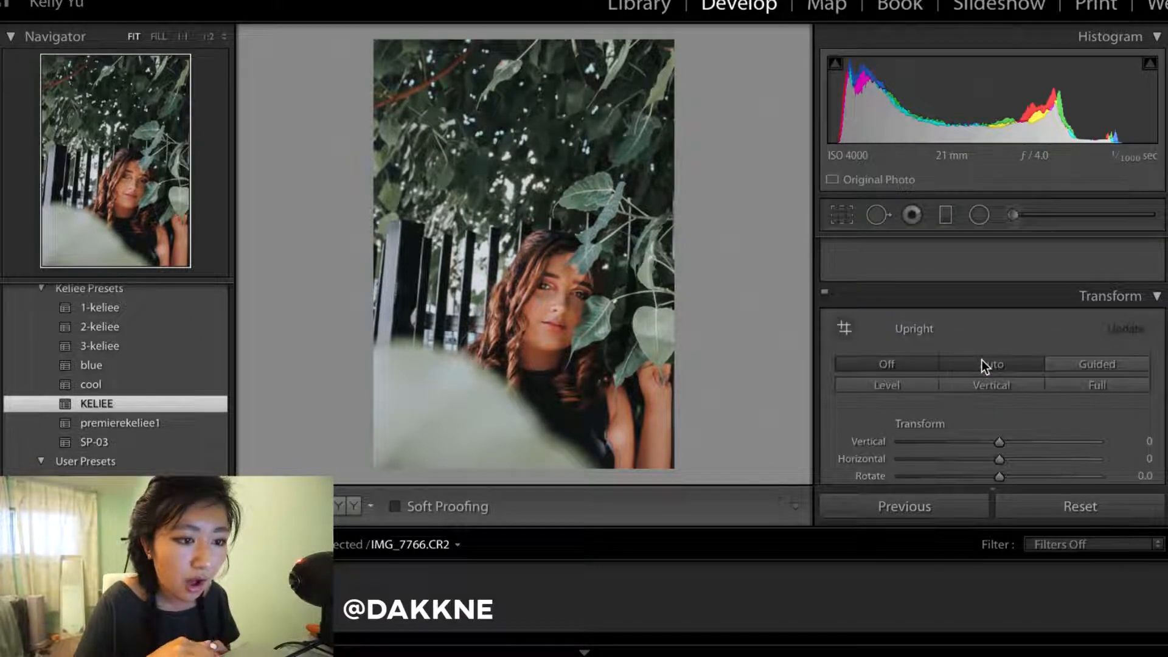
click(981, 361)
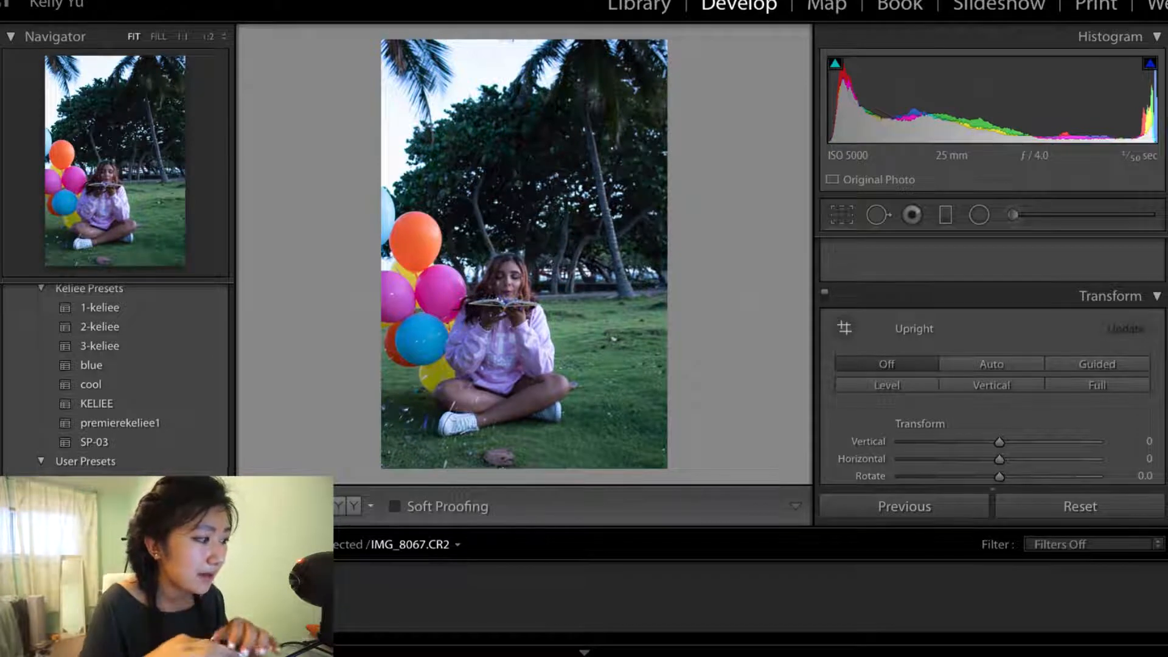
- Apply the KELIEE preset to the balloon photo and correct its perspective with Auto Upright
click(106, 404)
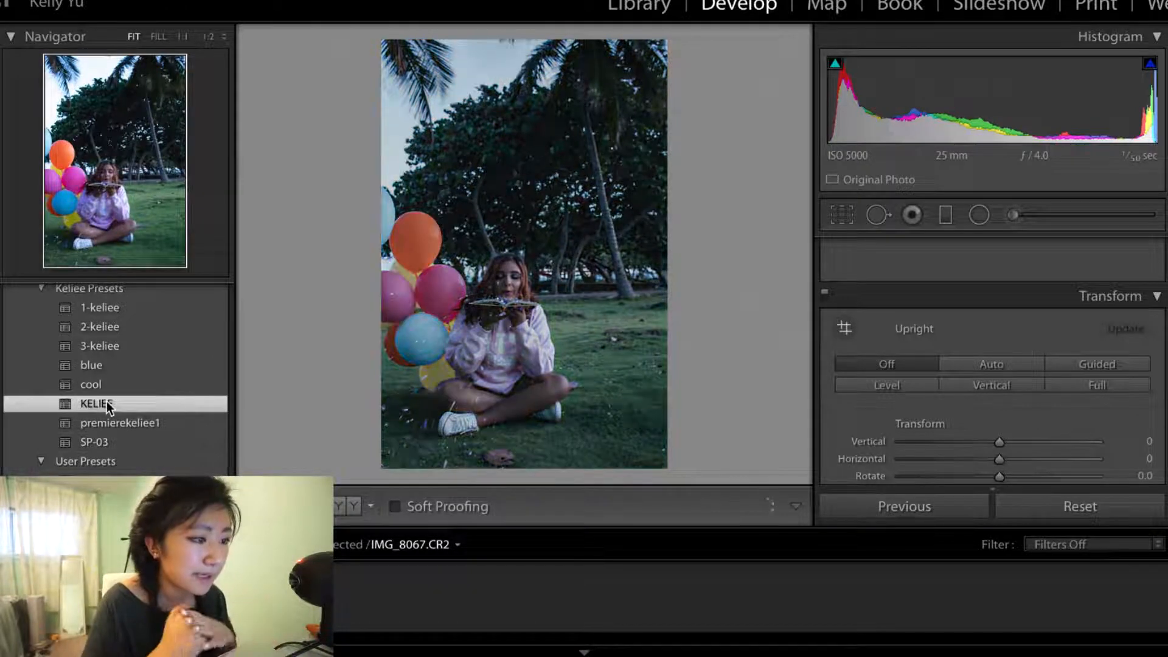
click(986, 367)
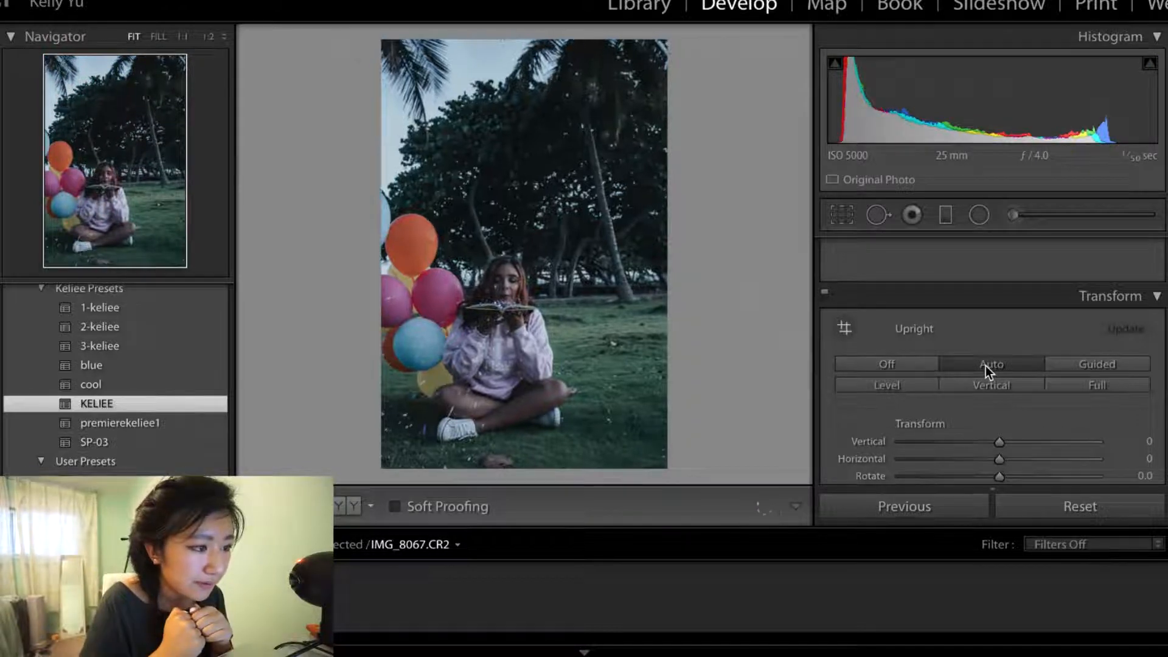
- Raise the photo's Exposure to +0.40 and warm the white balance to a Temp of 15,009
scroll(965, 344, up, 10)
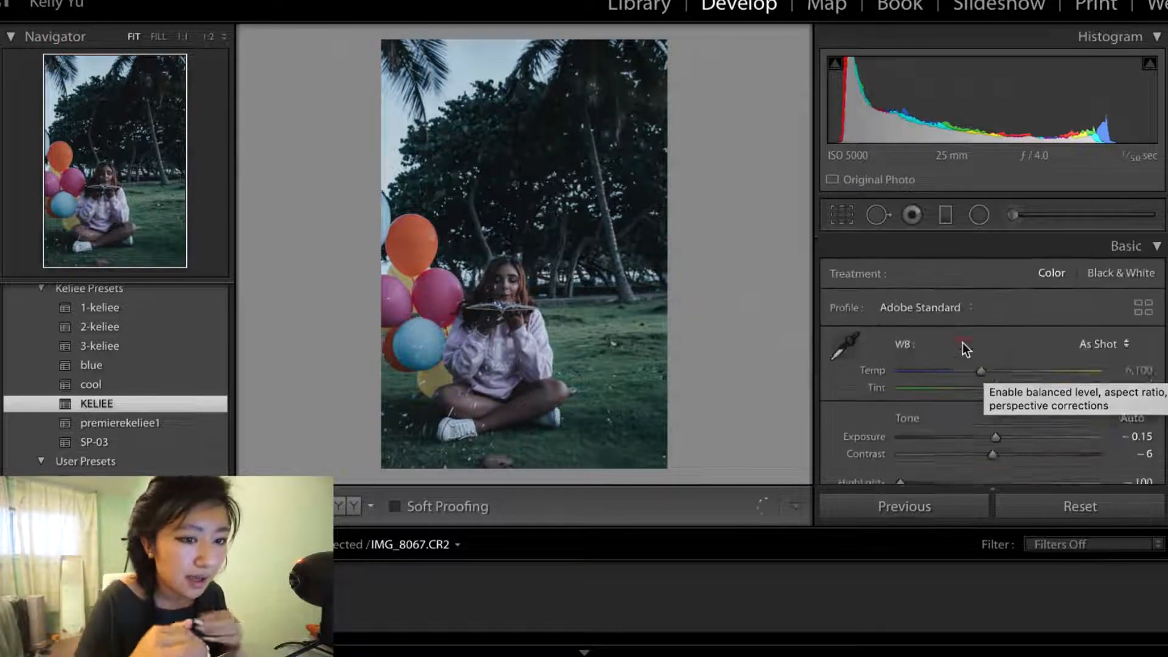
drag(994, 438, 1006, 439)
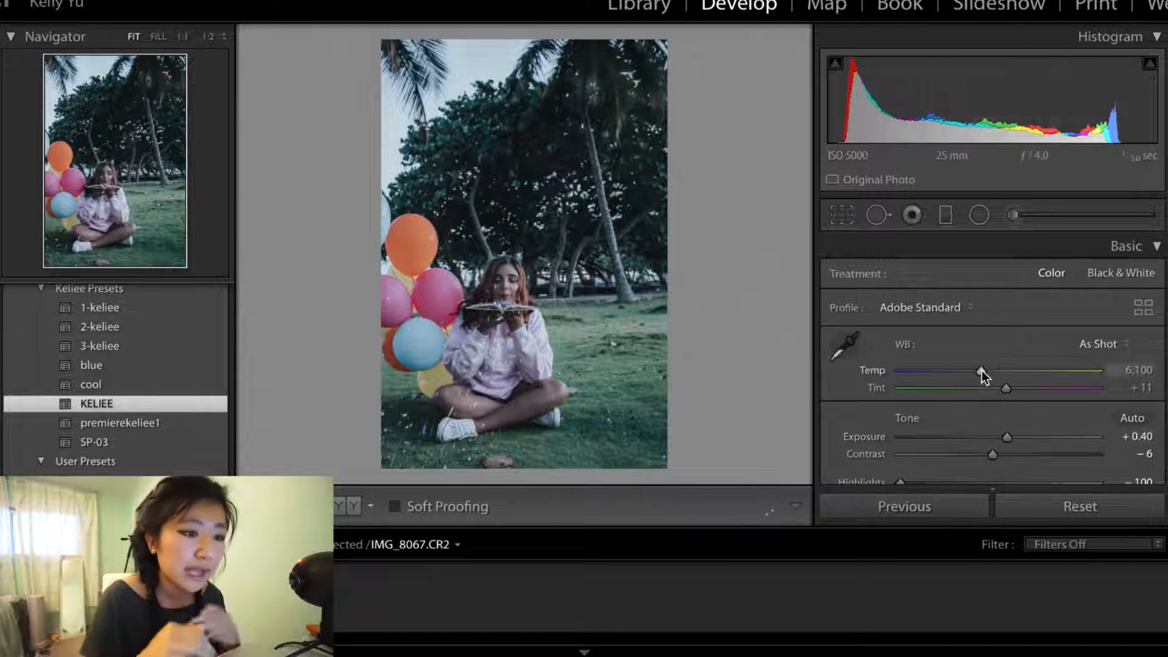
drag(982, 371, 1057, 375)
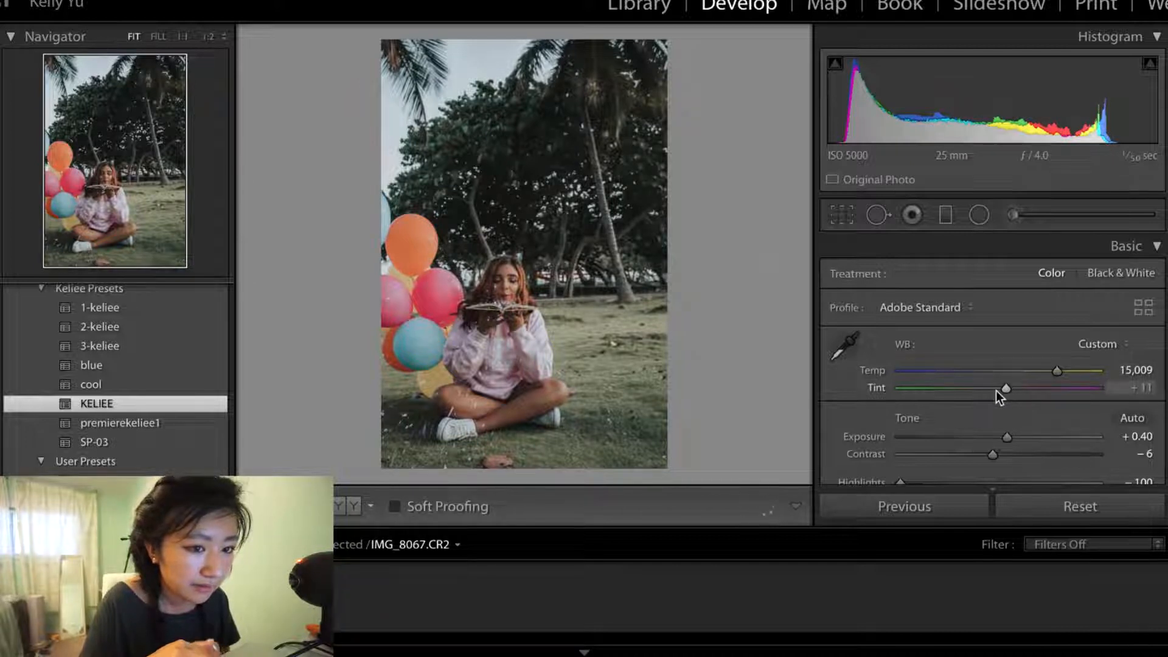
- Inspect the face and grass up close, and set the photo's Contrast to +18 and Clarity to +6
scroll(933, 404, down, 2)
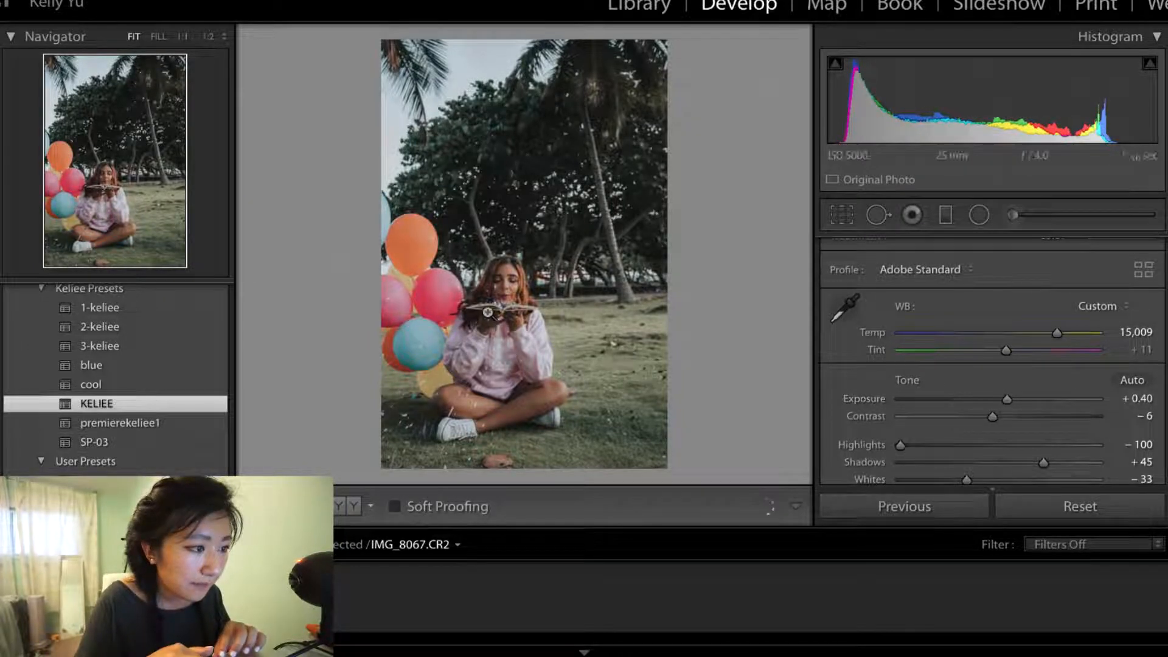
click(485, 288)
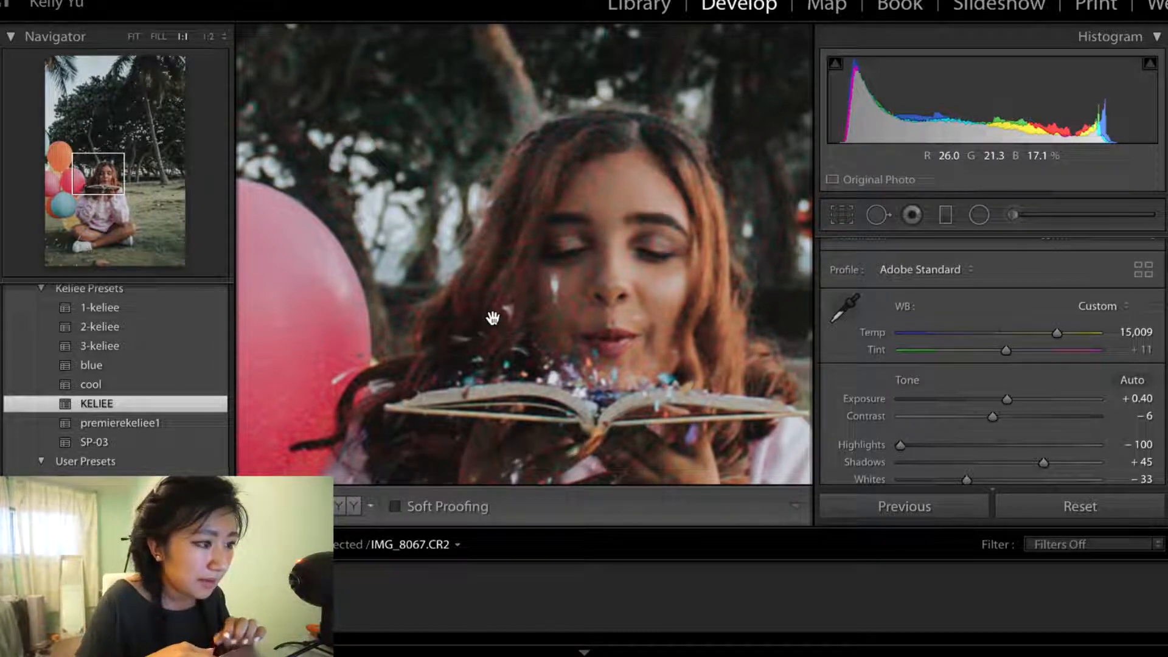
click(544, 284)
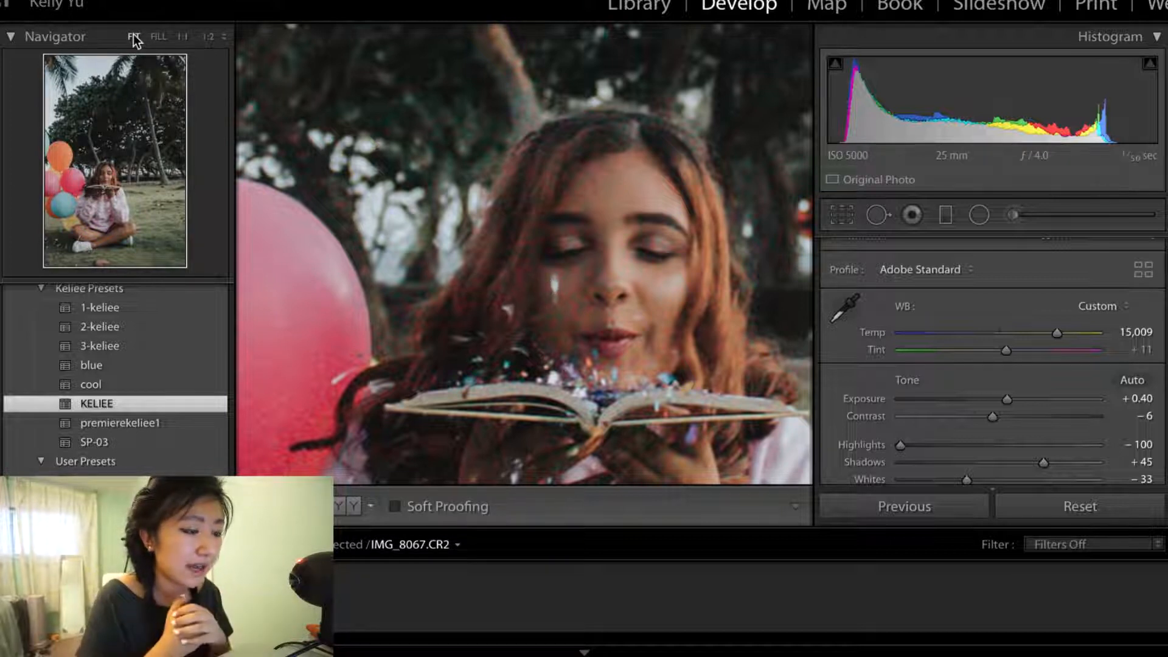
click(662, 363)
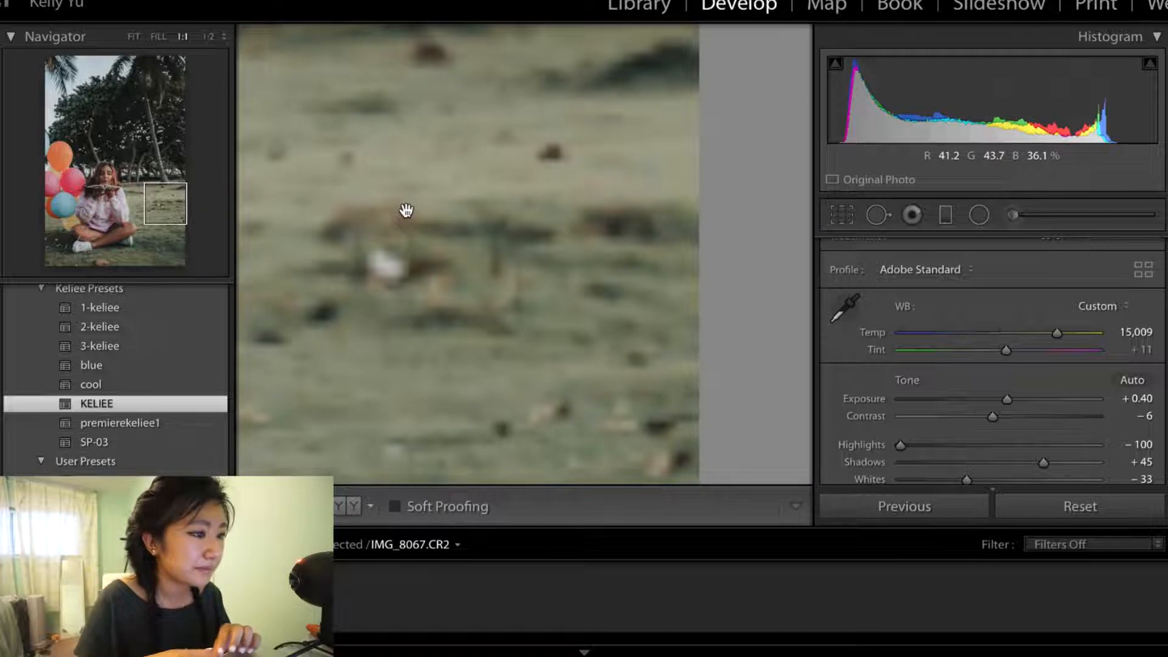
click(404, 211)
scroll(1006, 440, down, 5)
scroll(1006, 440, up, 5)
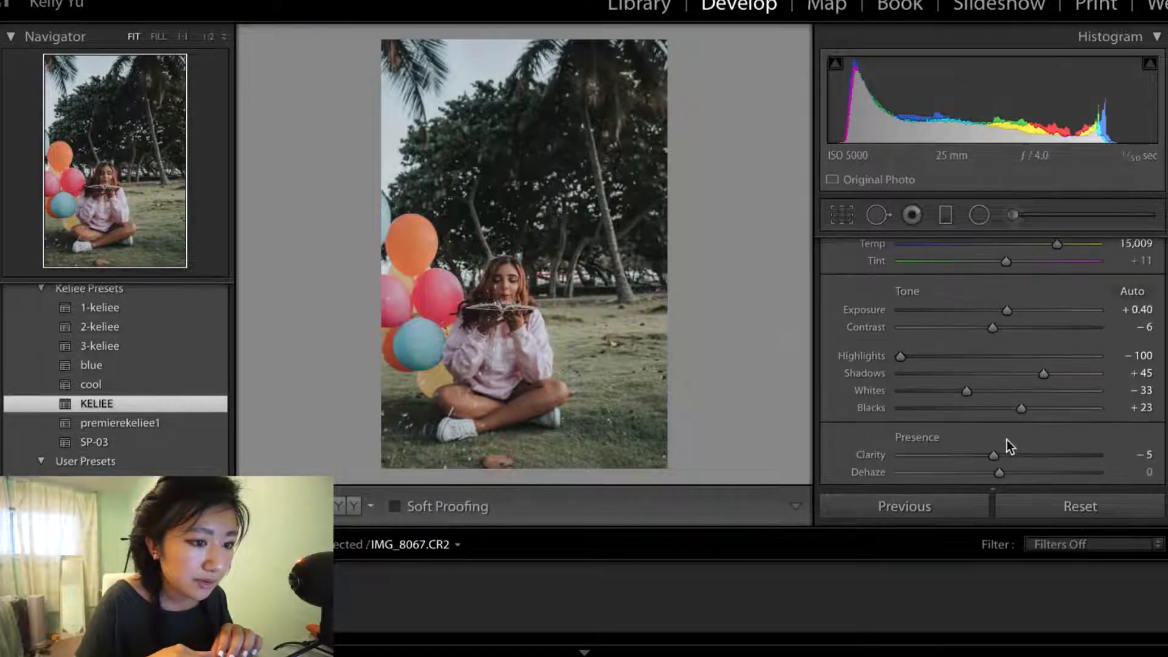
mouse_move(991, 340)
mouse_down()
mouse_move(1016, 342)
mouse_move(1006, 338)
mouse_up()
scroll(971, 368, down, 3)
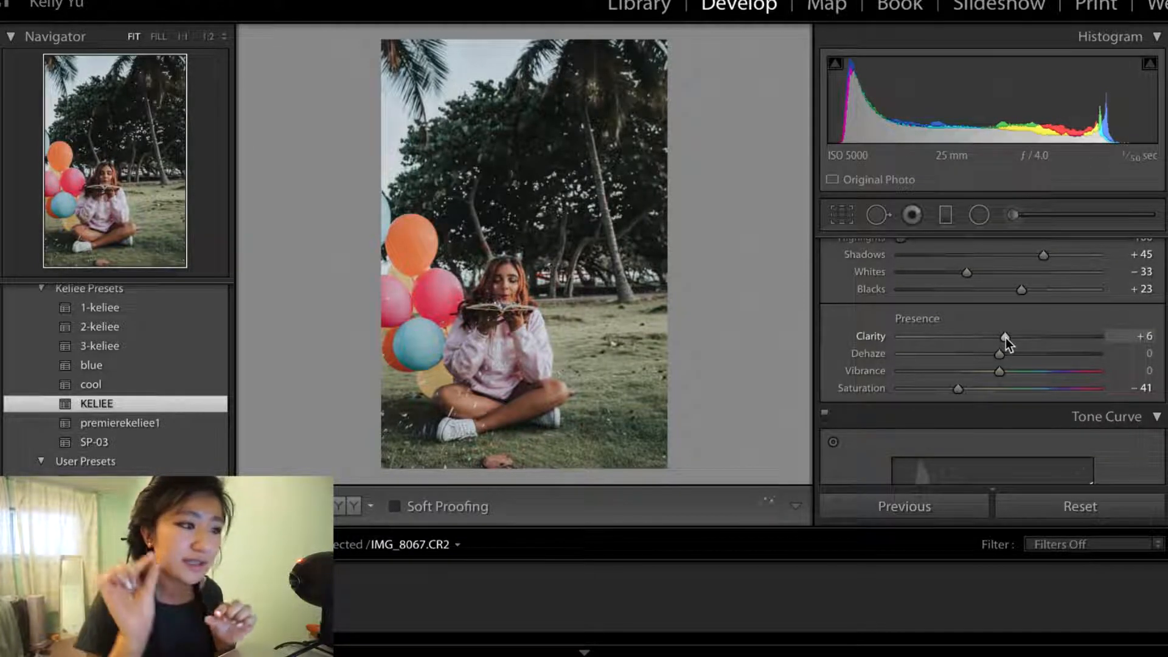
- Set the noise reduction to Luminance 38, Contrast 36 and Color 36
scroll(931, 330, up, 1)
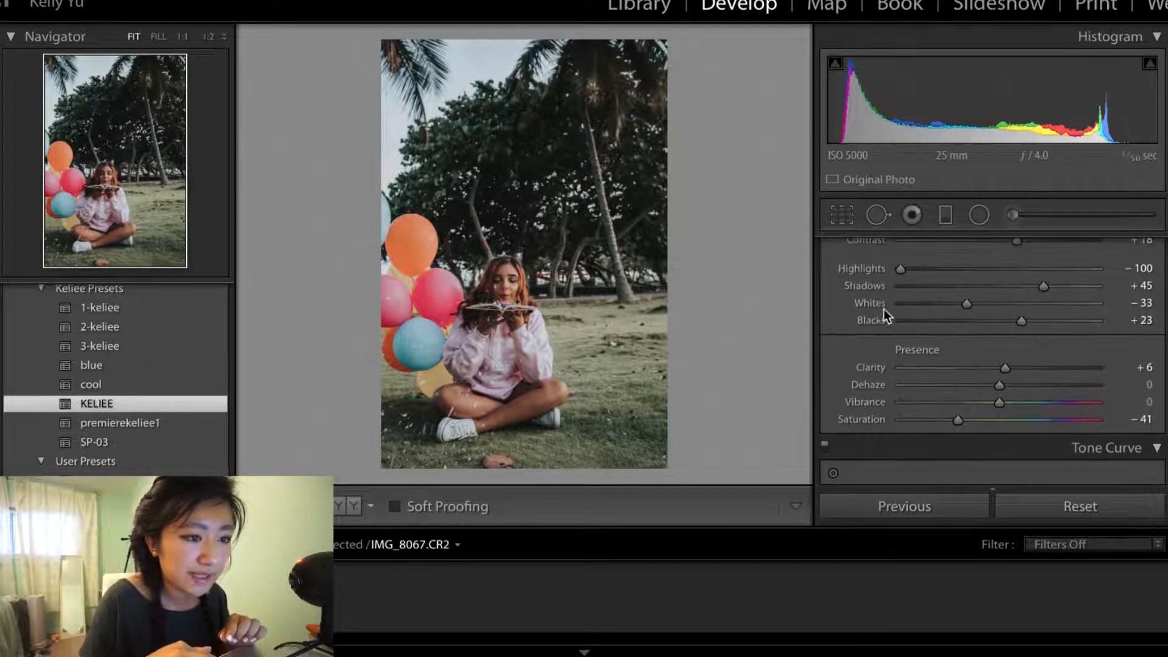
scroll(903, 341, down, 5)
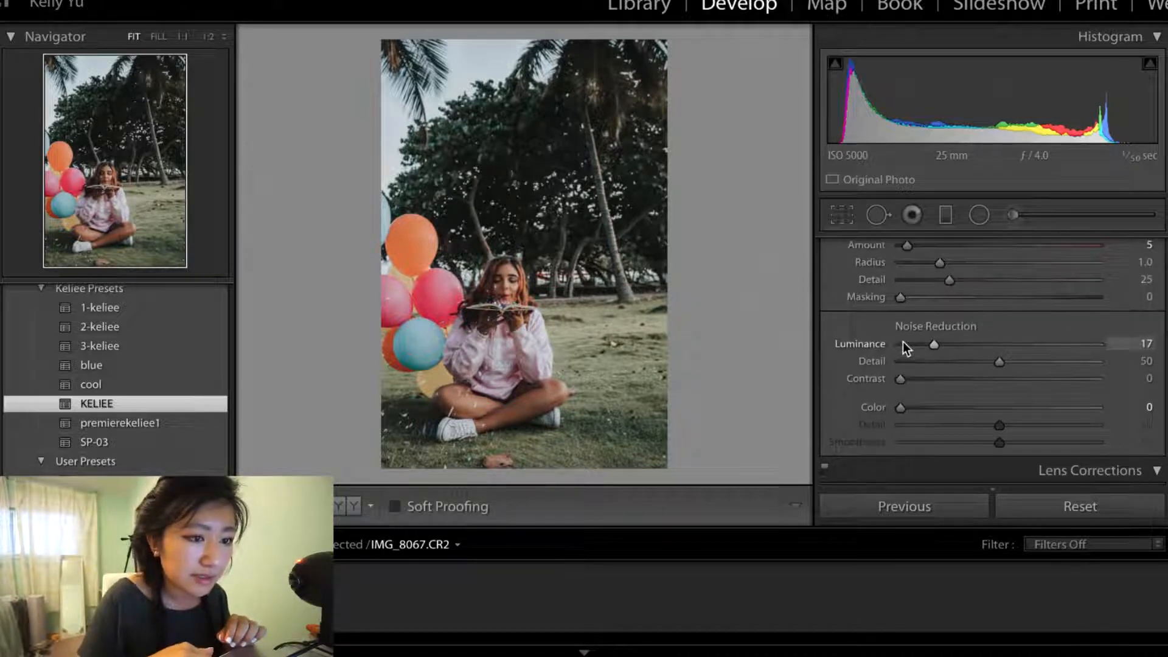
scroll(907, 345, up, 1)
click(976, 374)
click(972, 409)
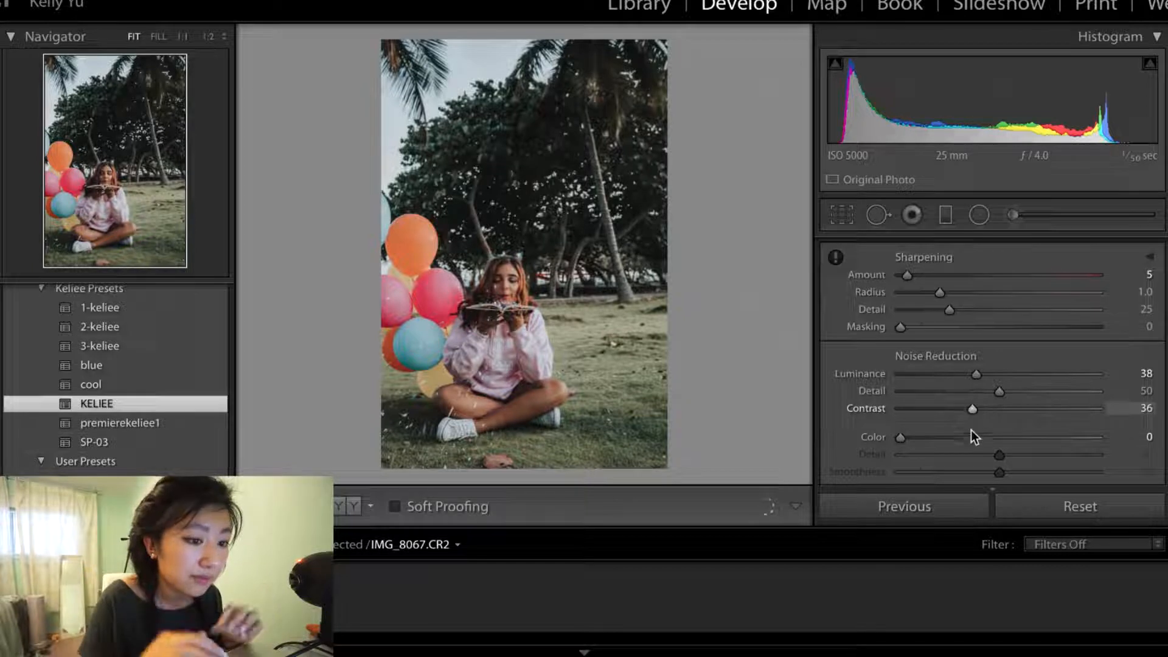
click(971, 436)
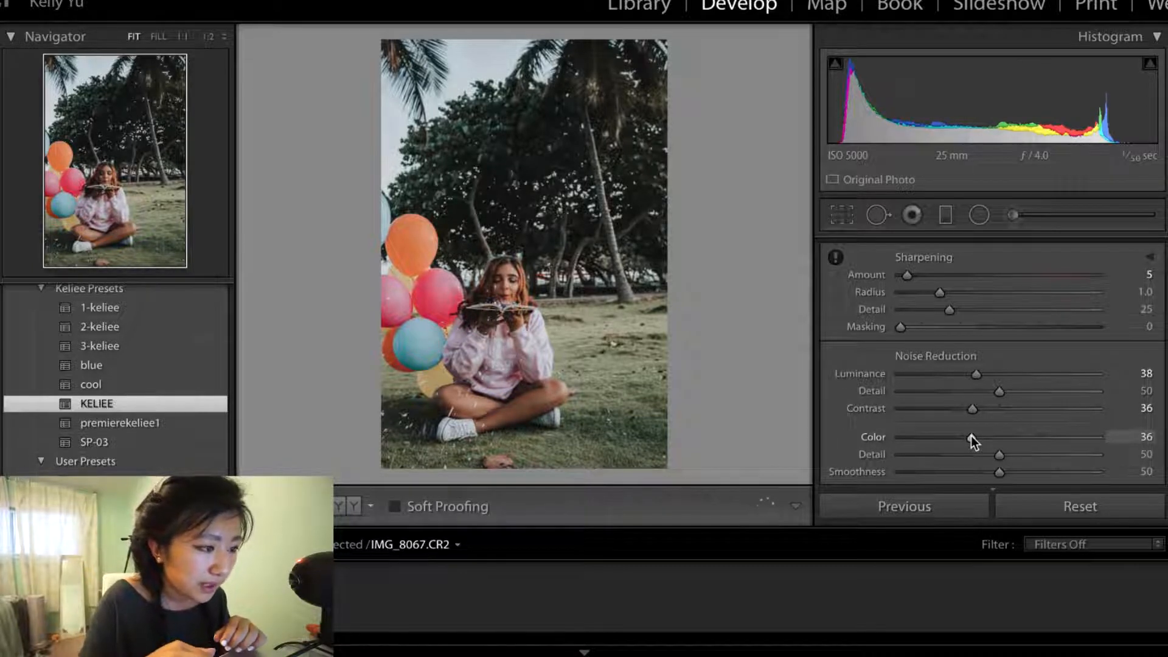
- Paint a Soften Skin adjustment with Clarity -100 over the subject's legs and face
click(1013, 216)
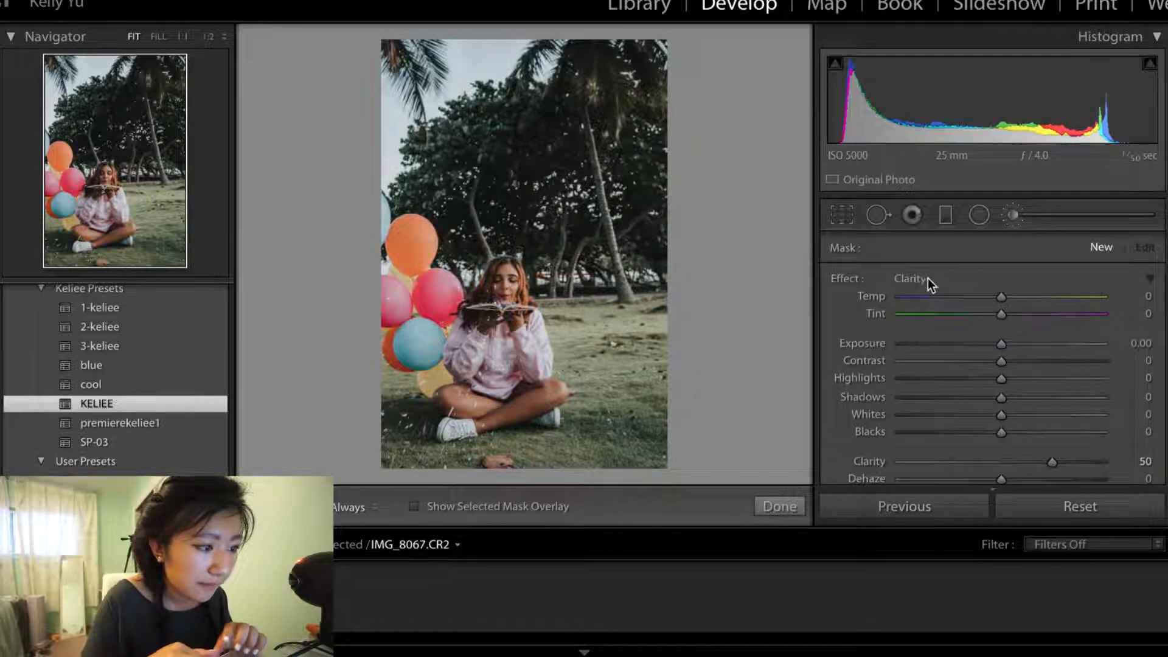
click(927, 279)
click(937, 435)
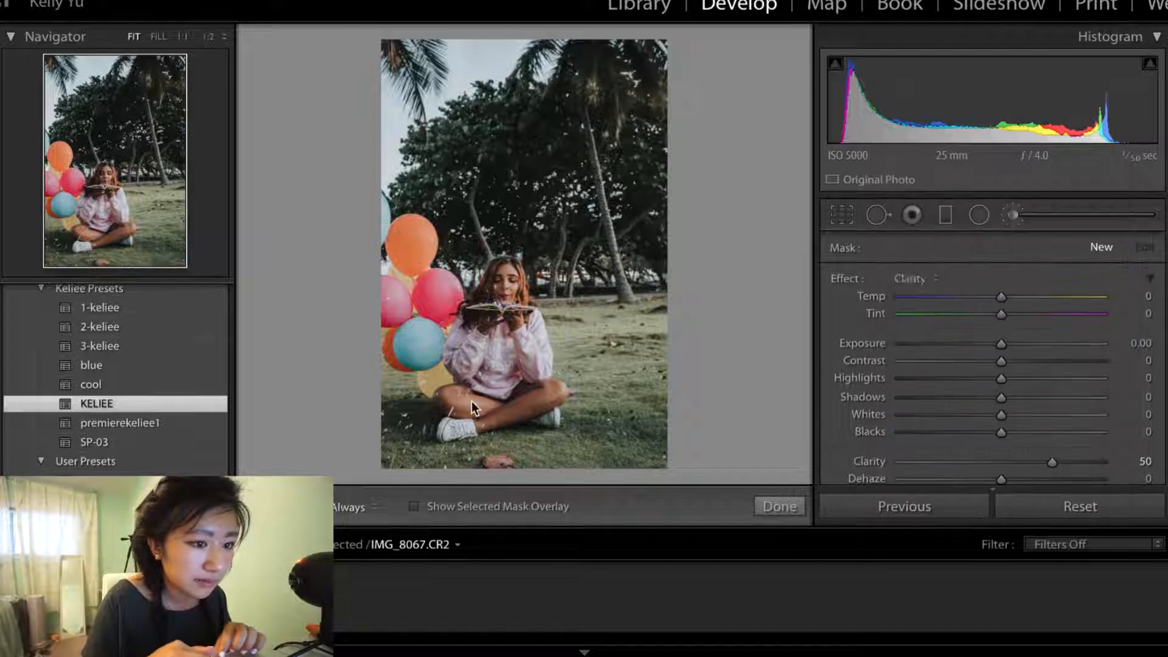
mouse_move(498, 420)
mouse_down()
mouse_move(545, 391)
mouse_move(490, 421)
mouse_move(441, 401)
mouse_move(463, 412)
mouse_move(457, 393)
mouse_up()
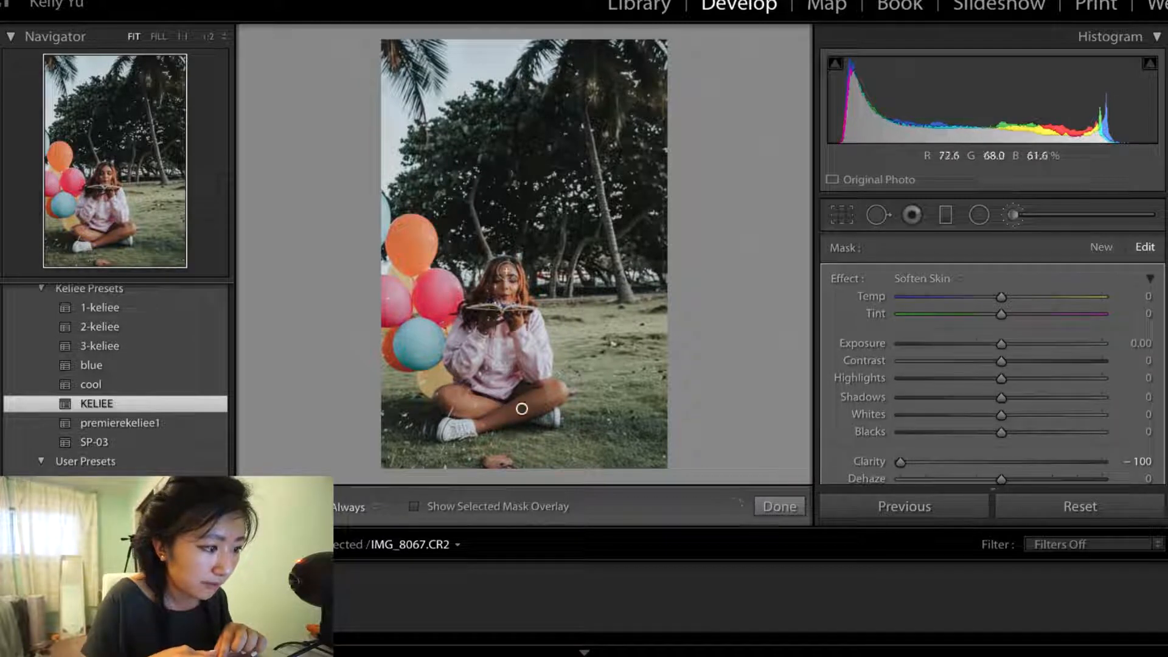
drag(504, 270, 510, 270)
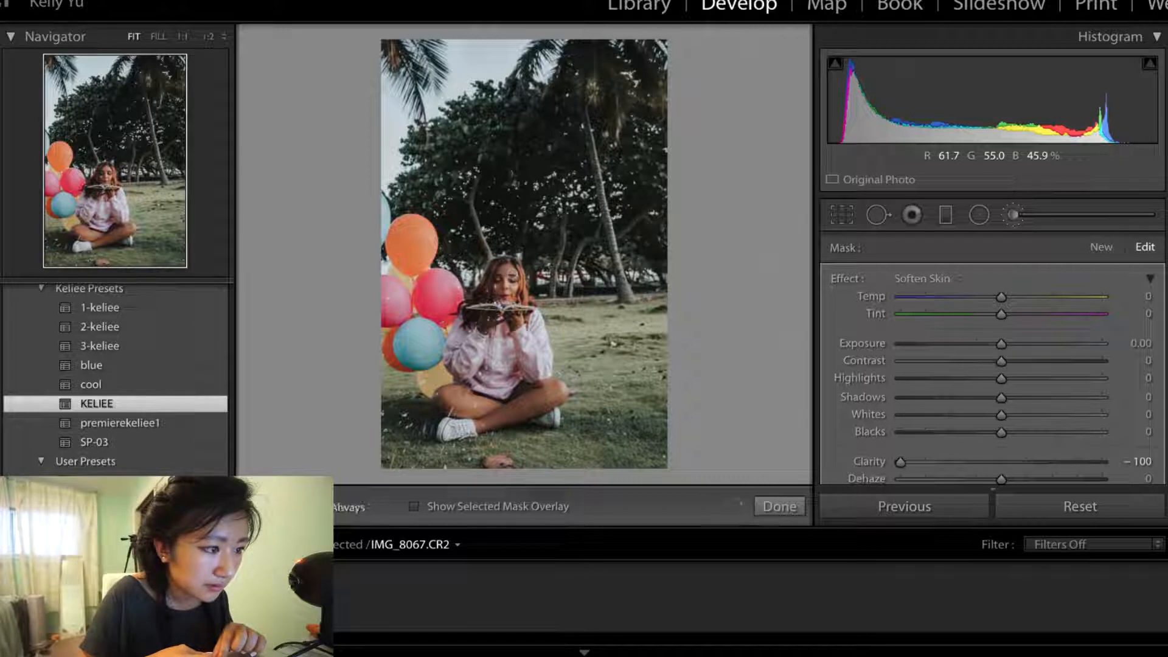
drag(522, 408, 527, 406)
click(779, 506)
- Brush a Clarity adjustment of 50 onto the subject's hair and check it with the edit pins hidden
key(k)
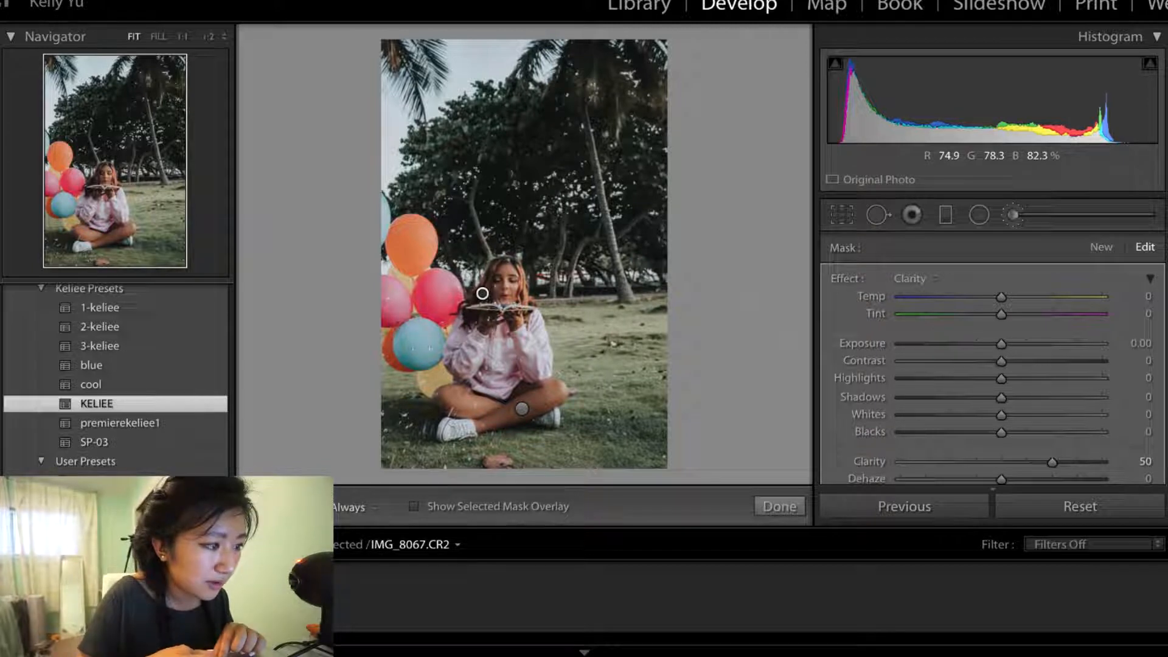
key(h)
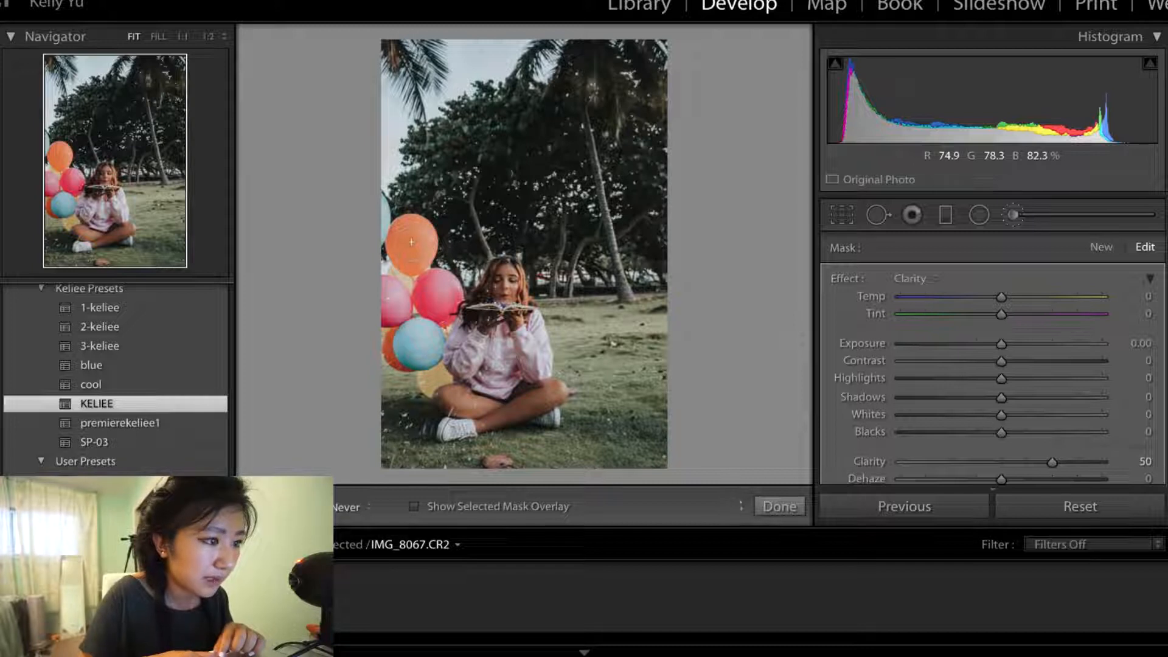
click(780, 506)
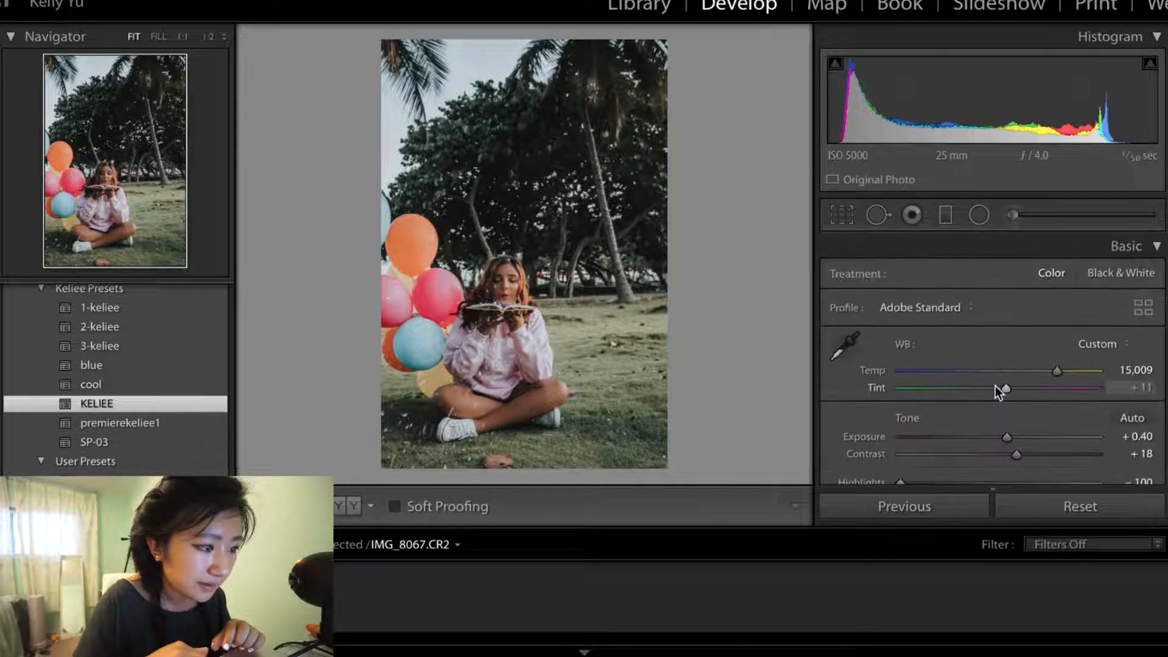
- Remove the brown object on the grass at the photo's lower edge with the Heal brush at size 80
scroll(997, 393, down, 3)
click(878, 215)
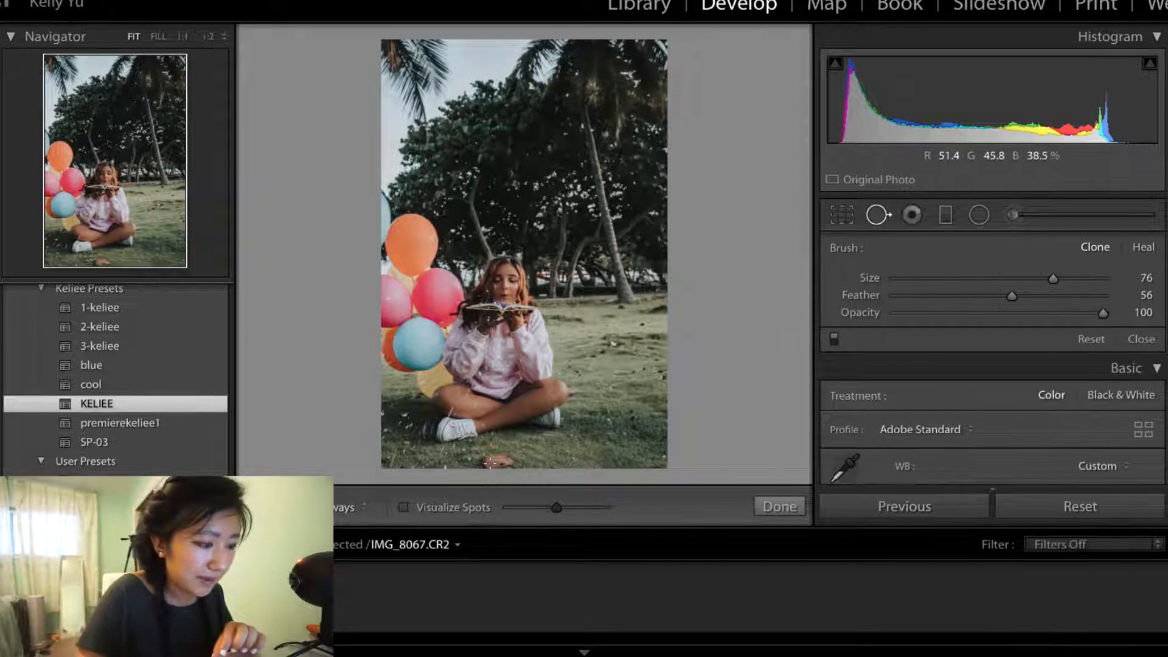
scroll(500, 460, up, 1)
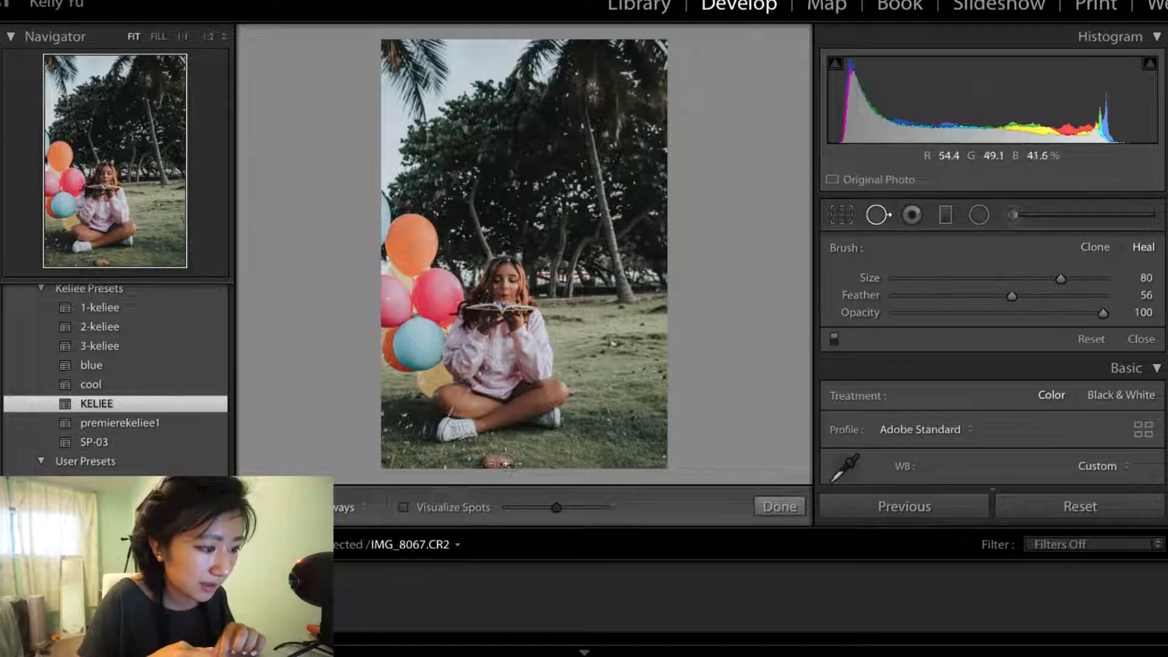
drag(510, 458, 485, 462)
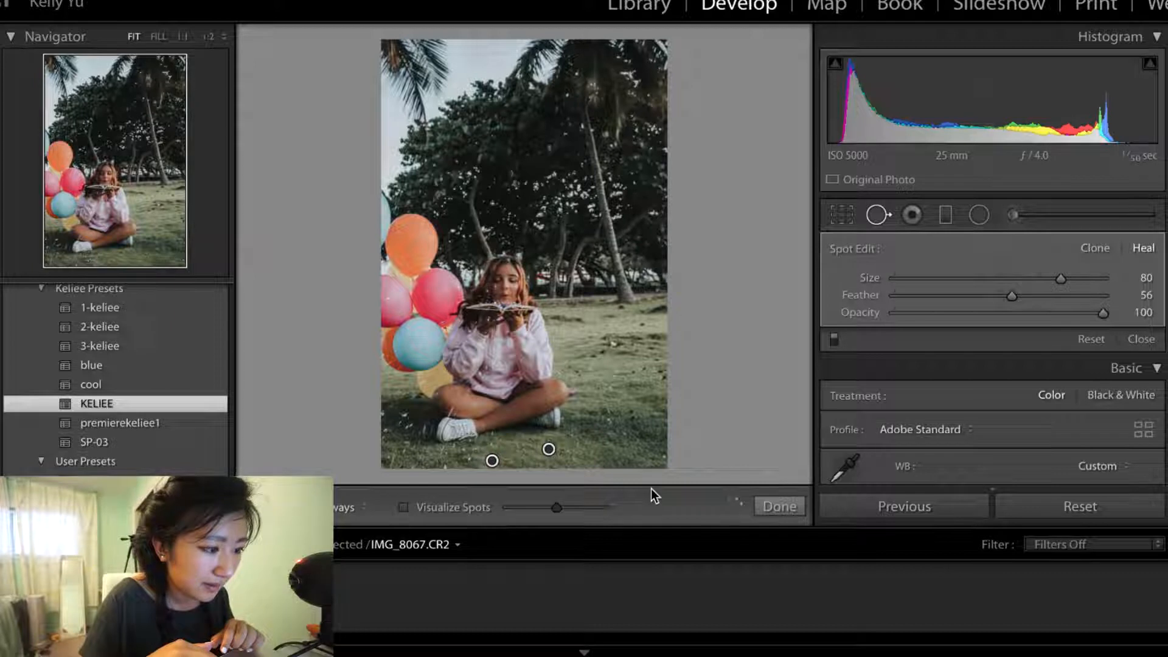
click(773, 507)
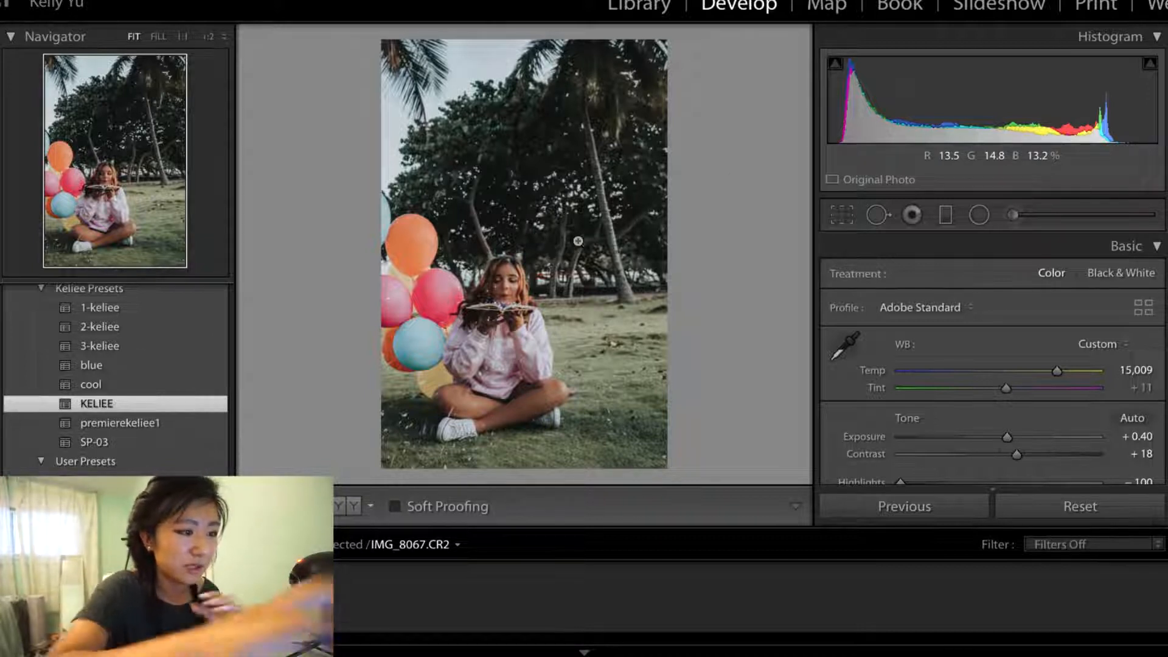
- Crop the photo to a 5 x 7 aspect around the subject, trimming the upper area and the side away from the balloons
click(842, 214)
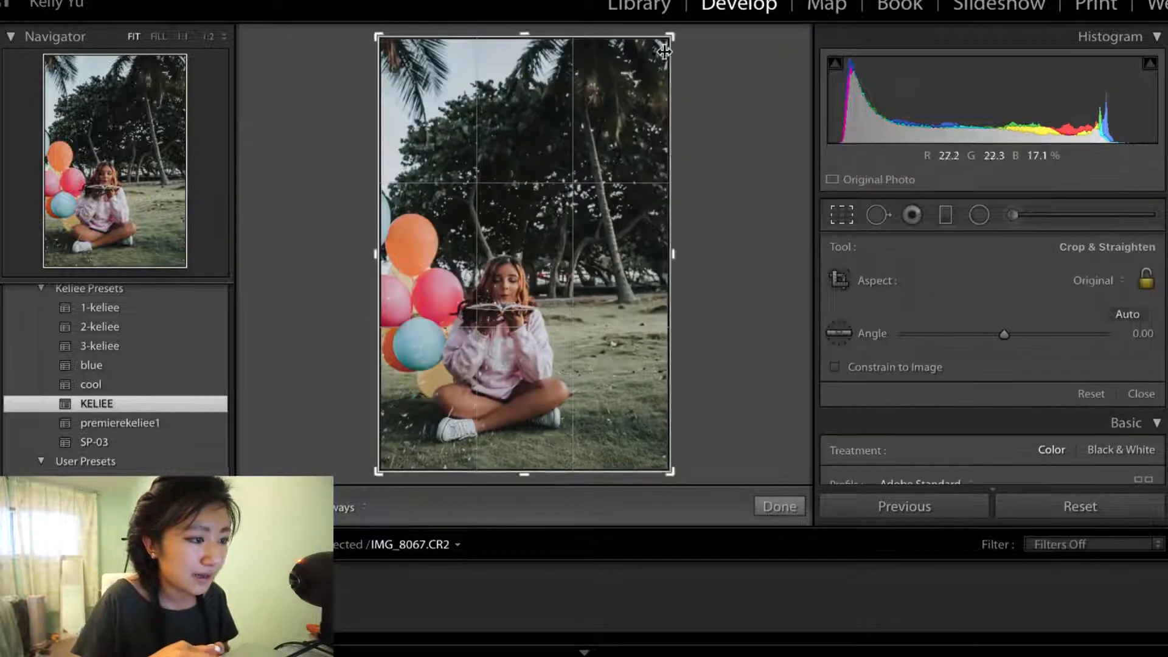
drag(664, 51, 646, 84)
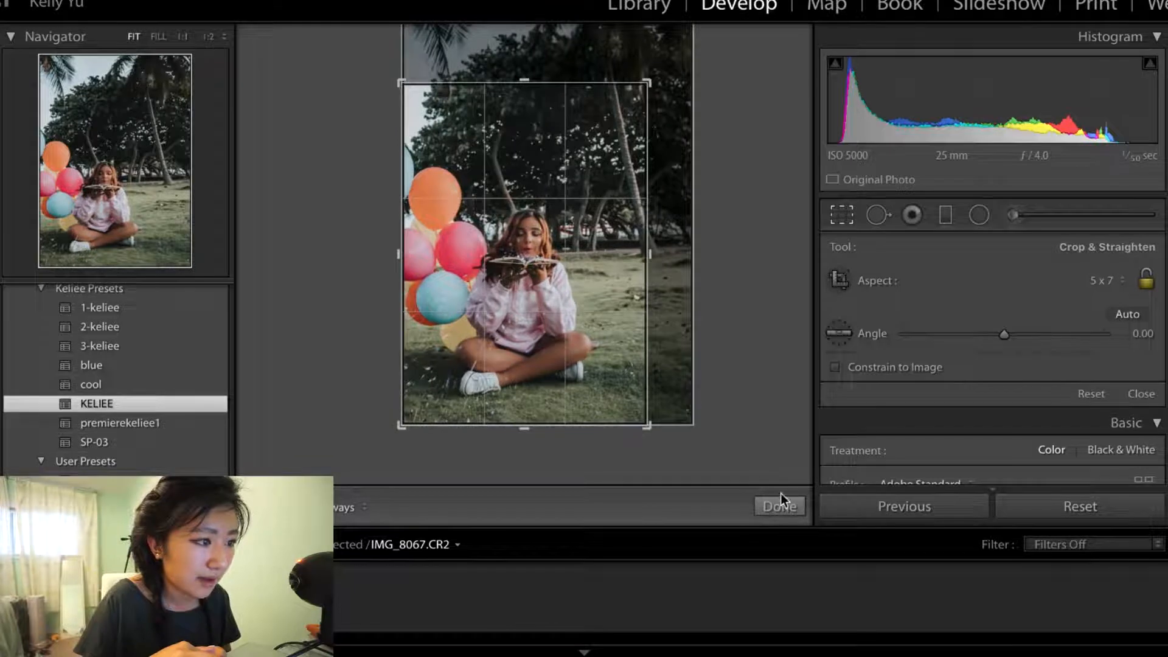
click(786, 506)
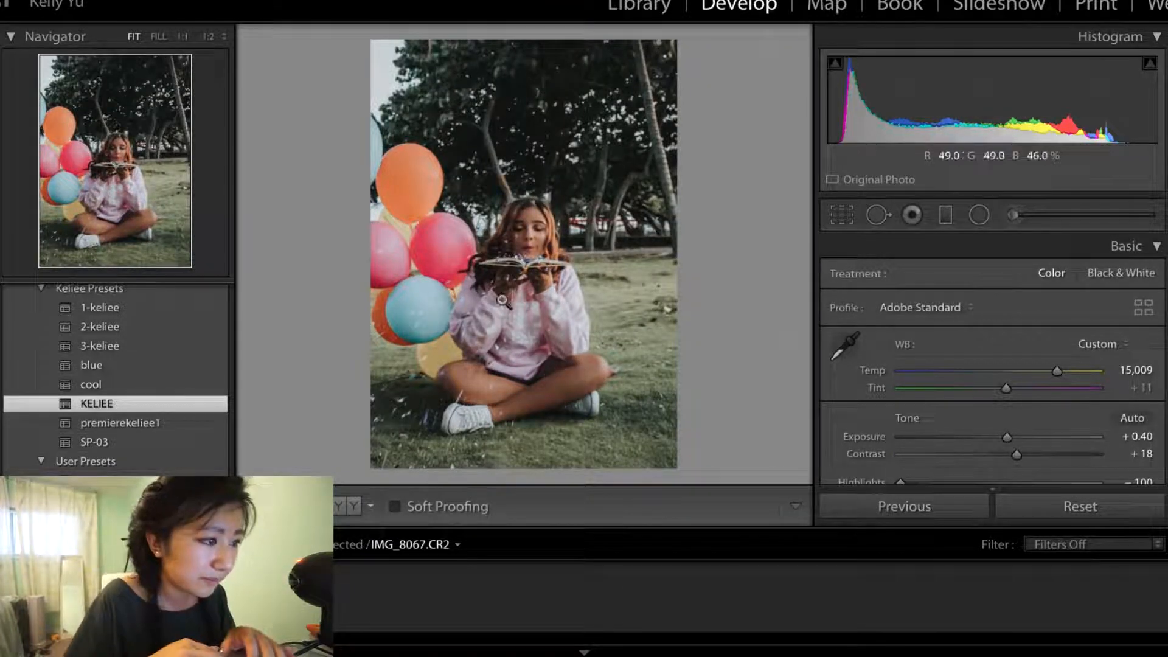
- Draw a diagonal graduated filter from the photo's upper corner opposite the balloons towards the subject
key(m)
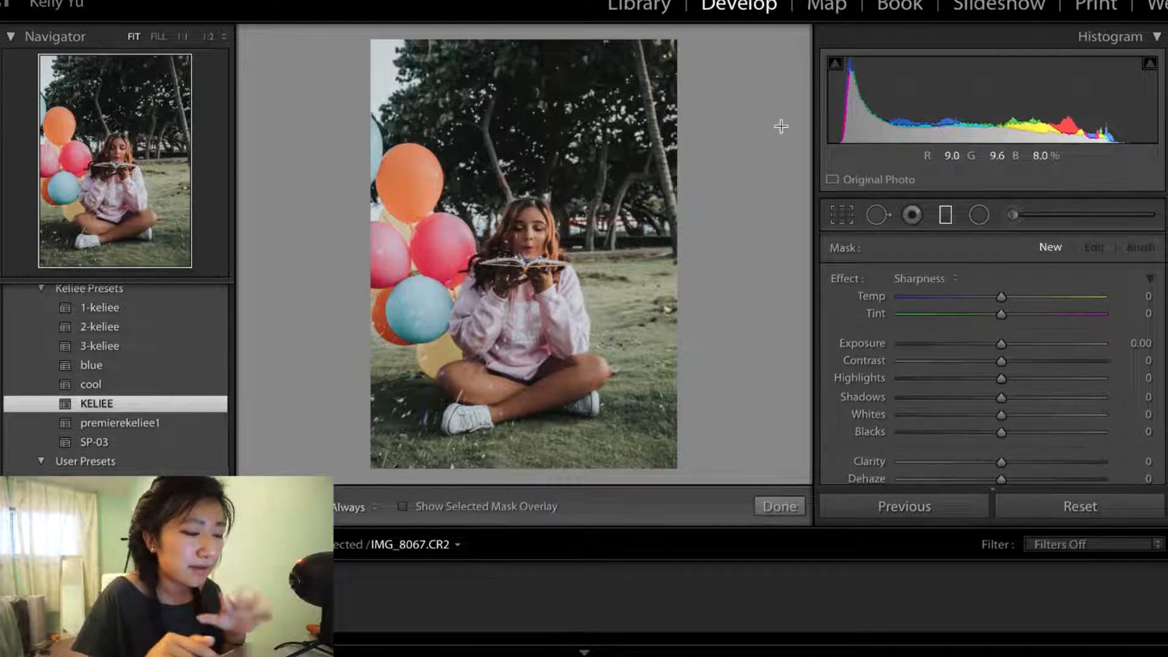
drag(680, 55, 497, 158)
drag(422, 212, 453, 191)
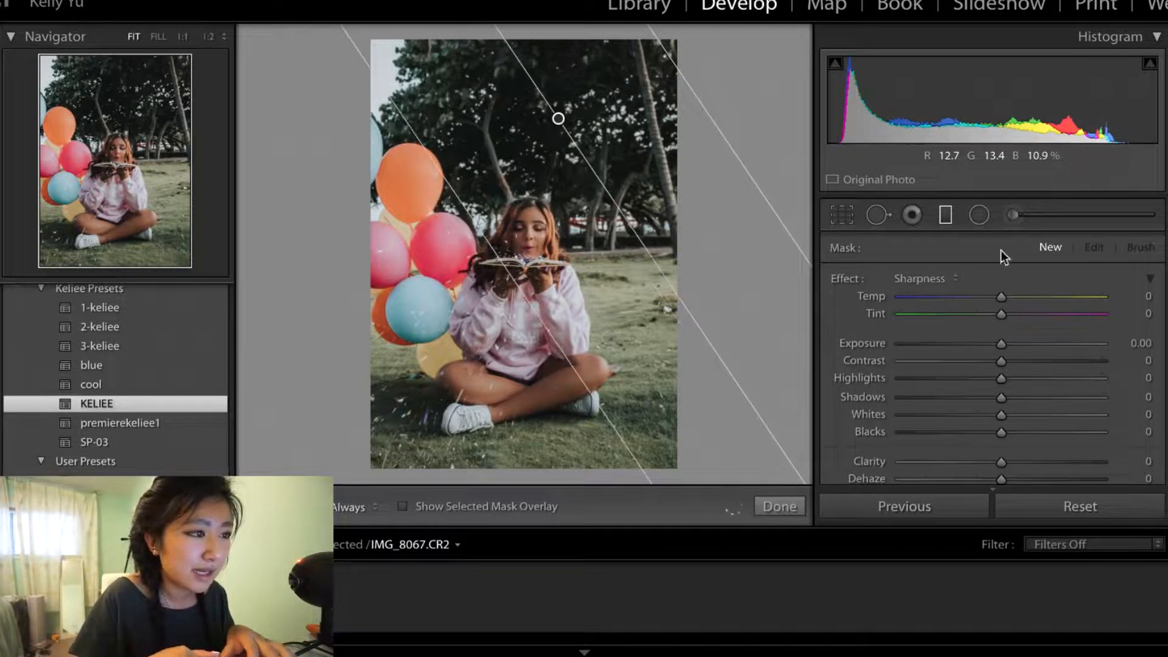
- Set the graduated filter's effect to Color and try yellow and orange shades before settling on a soft red, hue 2 and saturation 46%
click(926, 275)
click(929, 328)
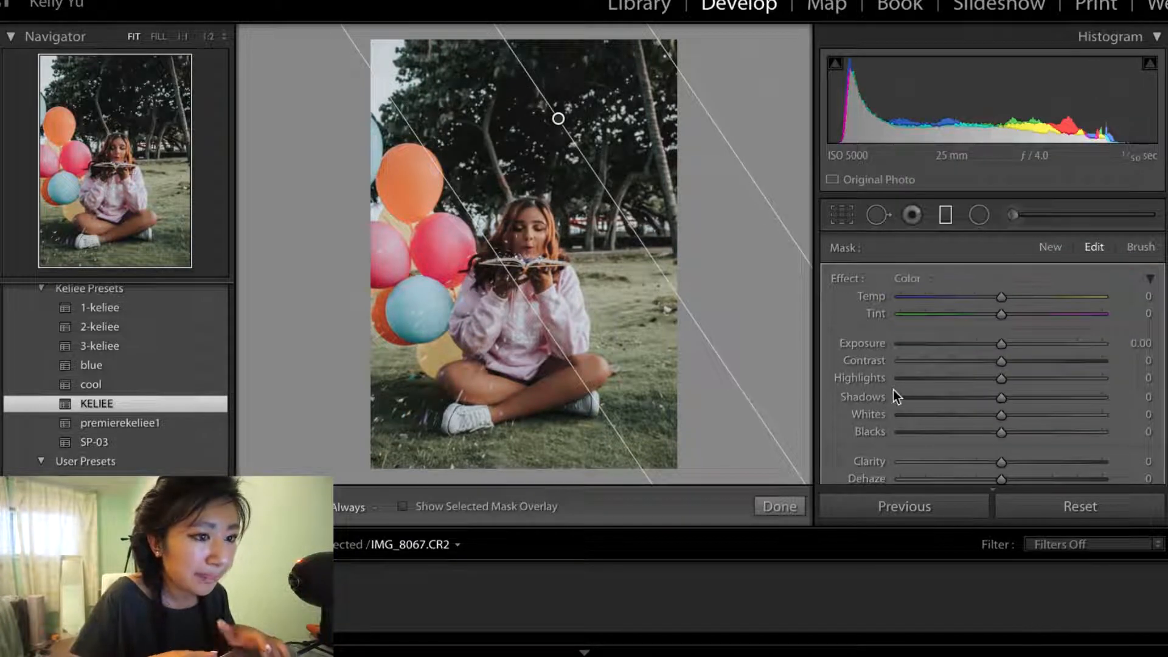
scroll(893, 390, down, 5)
click(1105, 368)
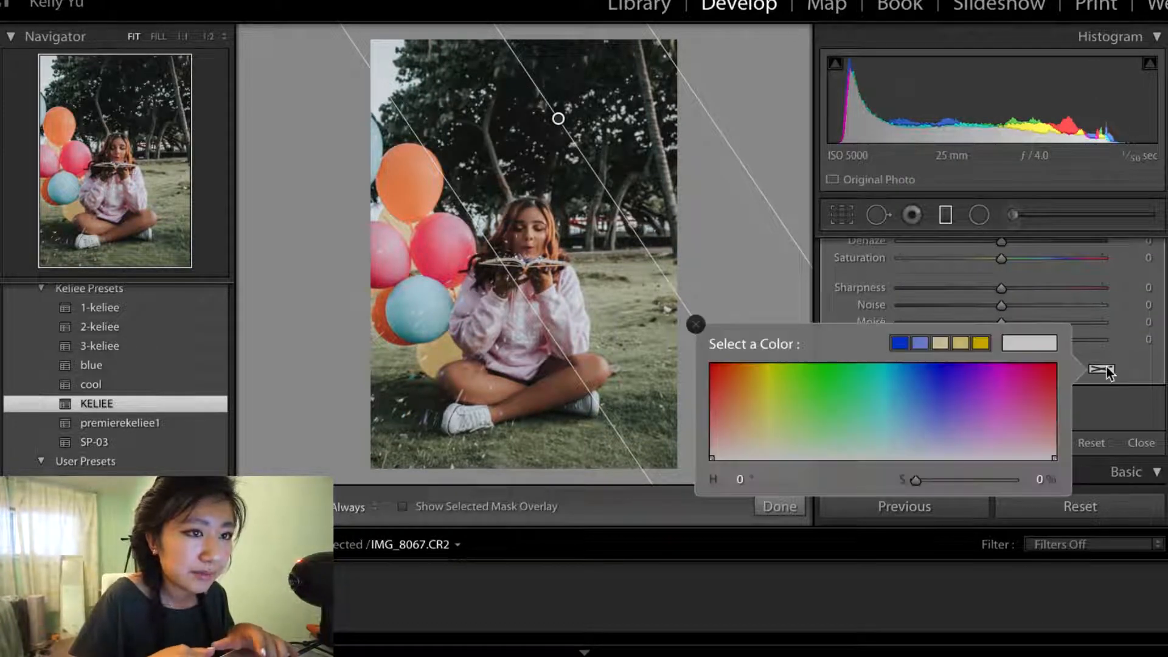
click(761, 396)
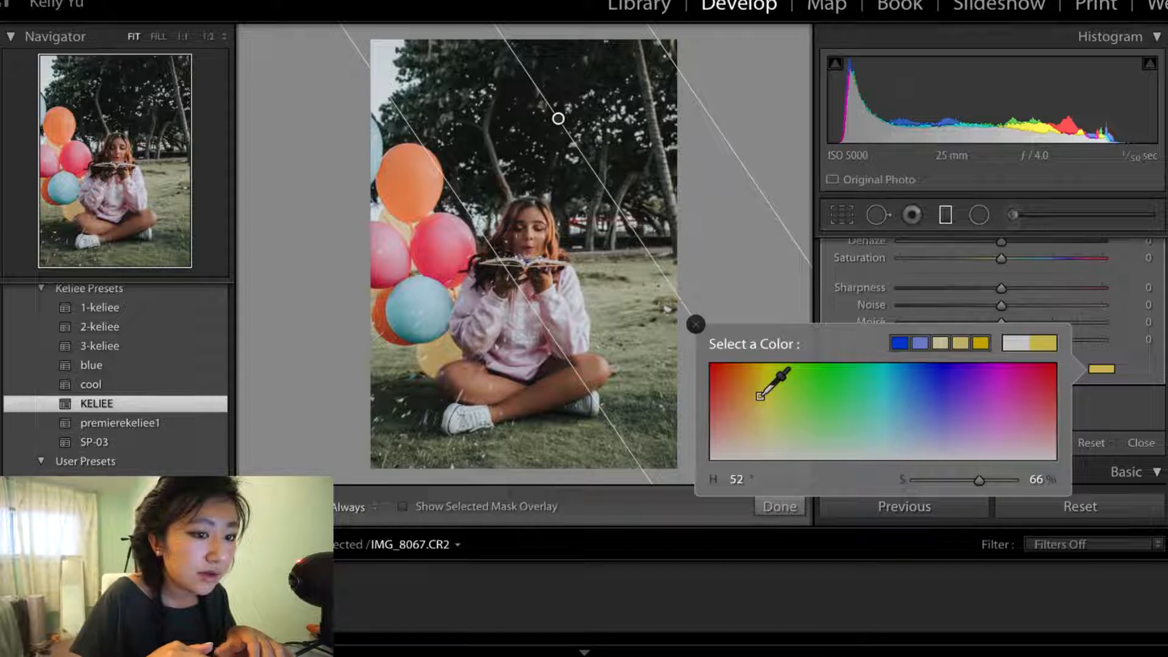
click(758, 424)
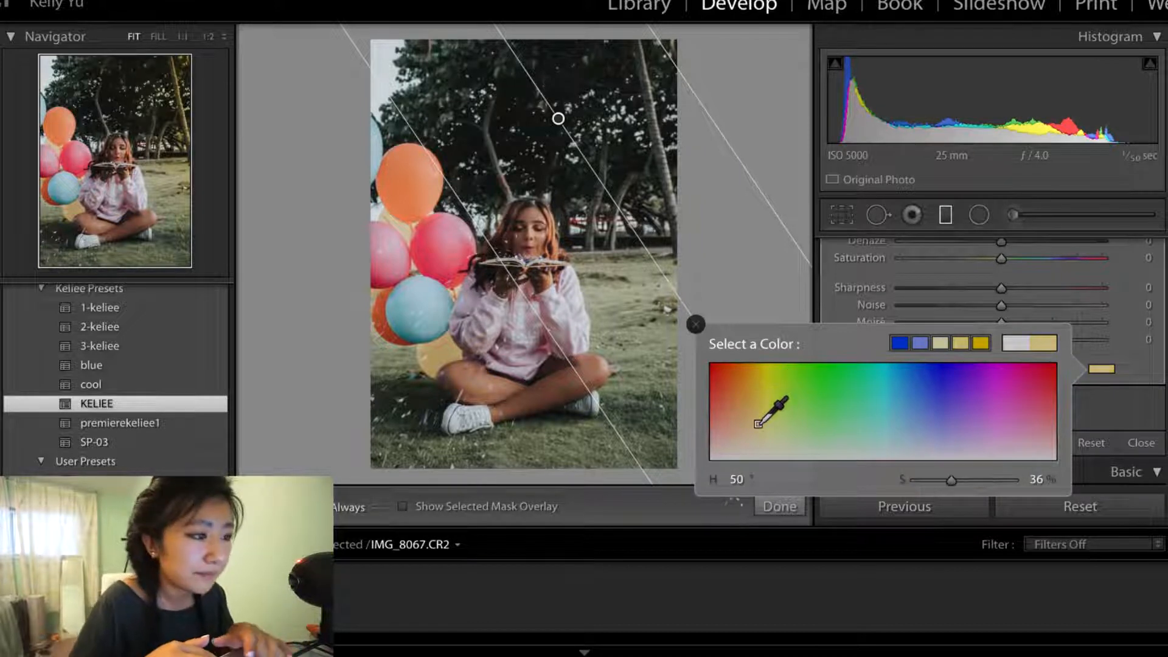
click(720, 373)
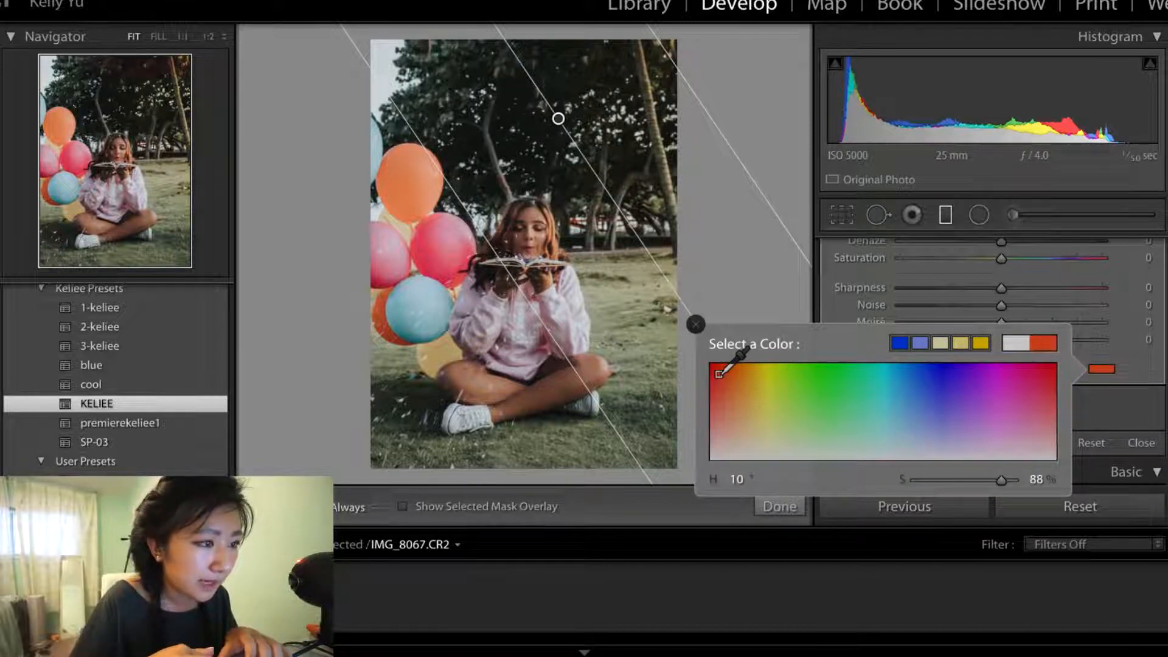
click(746, 383)
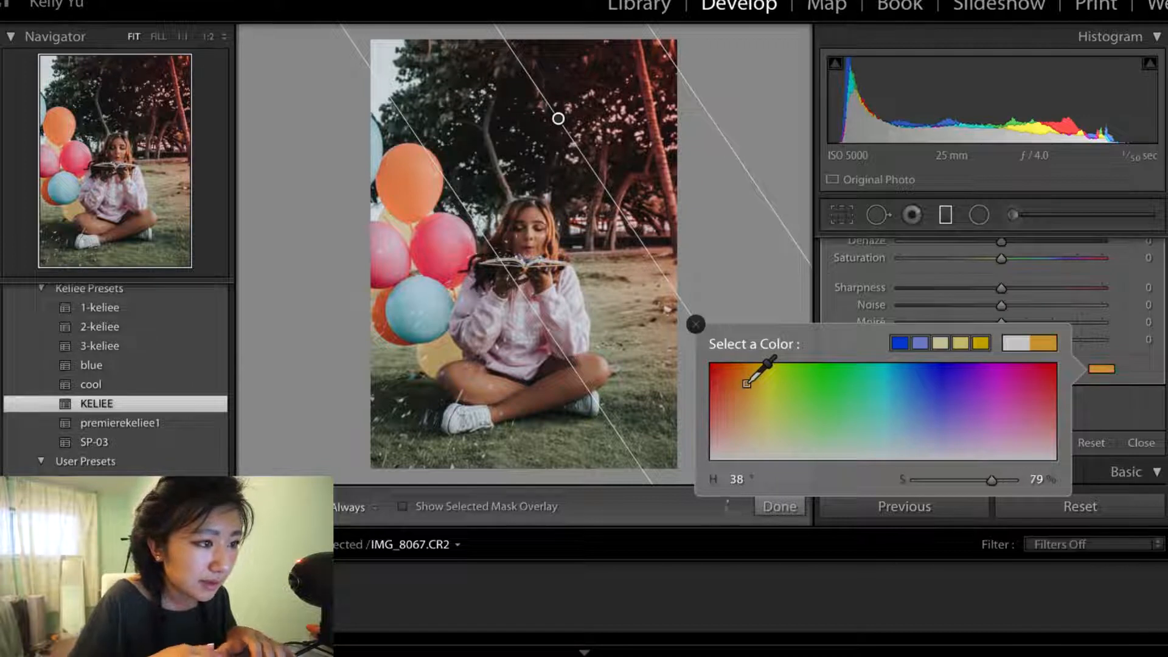
click(729, 401)
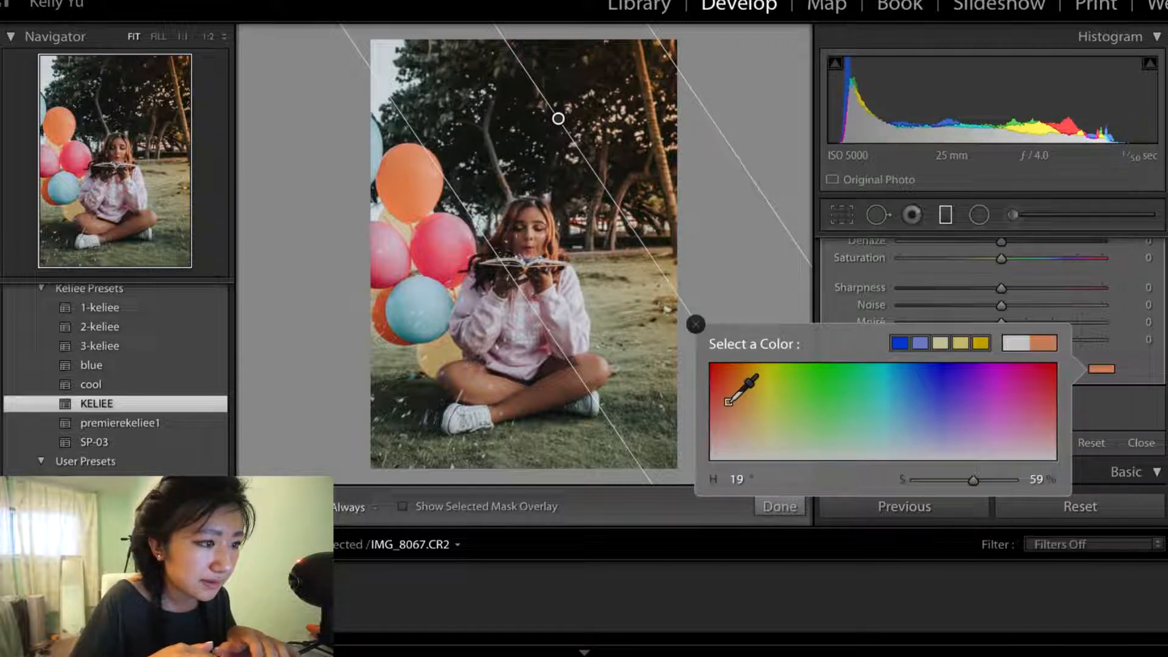
click(713, 415)
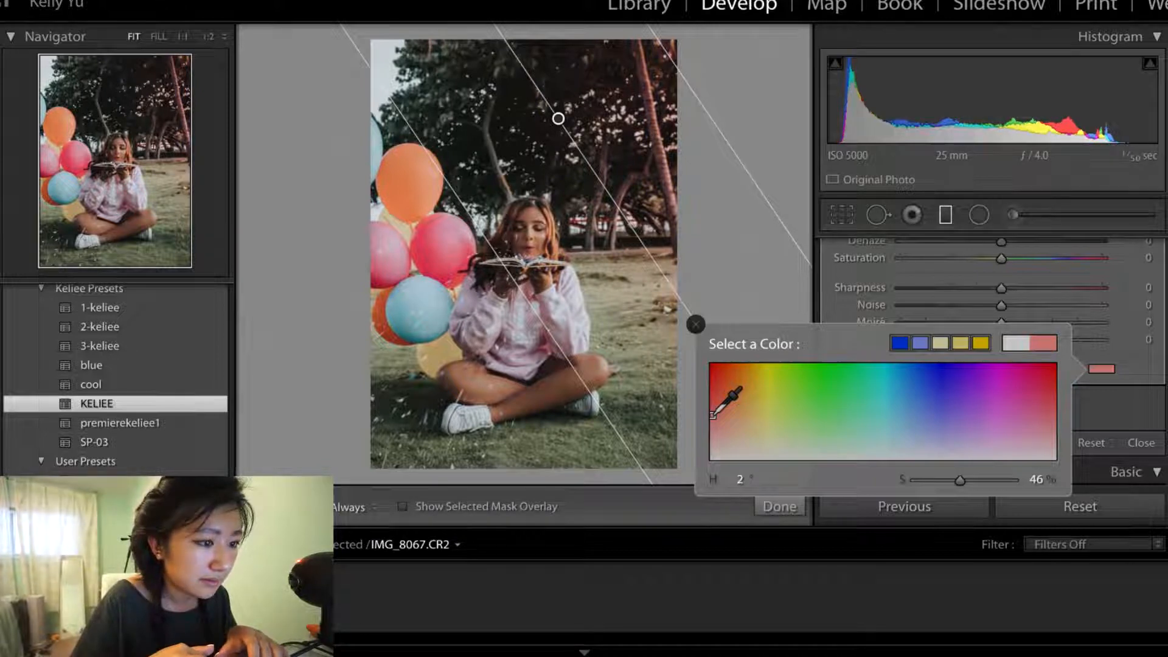
click(695, 324)
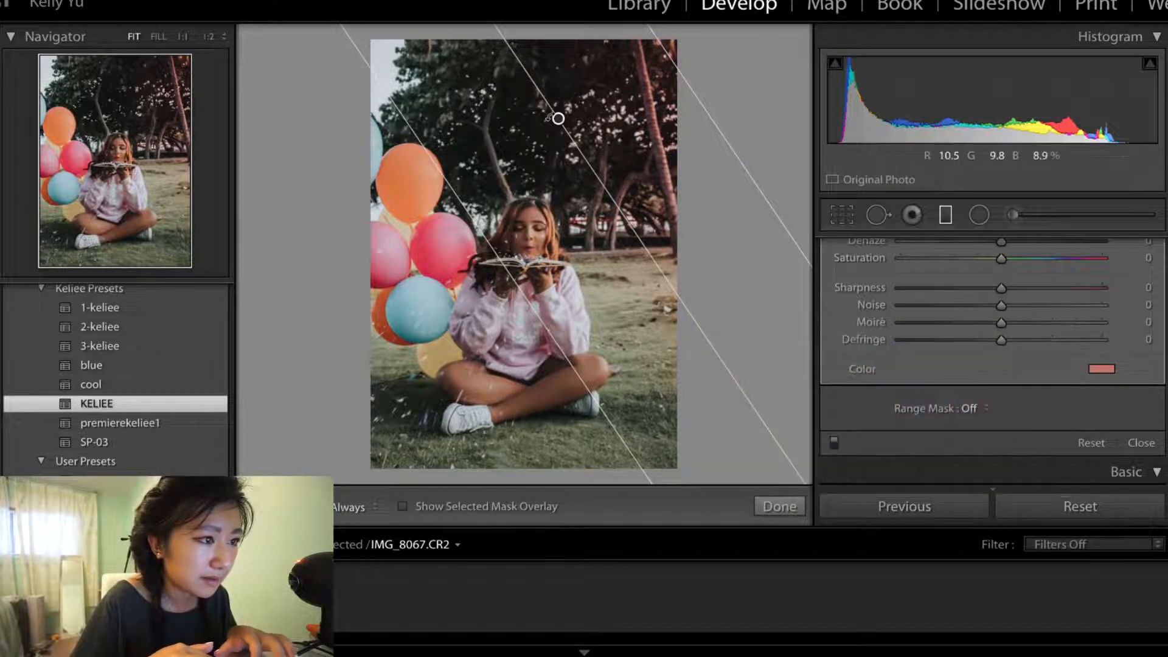
- Shift the graduated filter towards the balloons, rotate it to a shallower diagonal, and finish the filter edit
drag(549, 115, 506, 121)
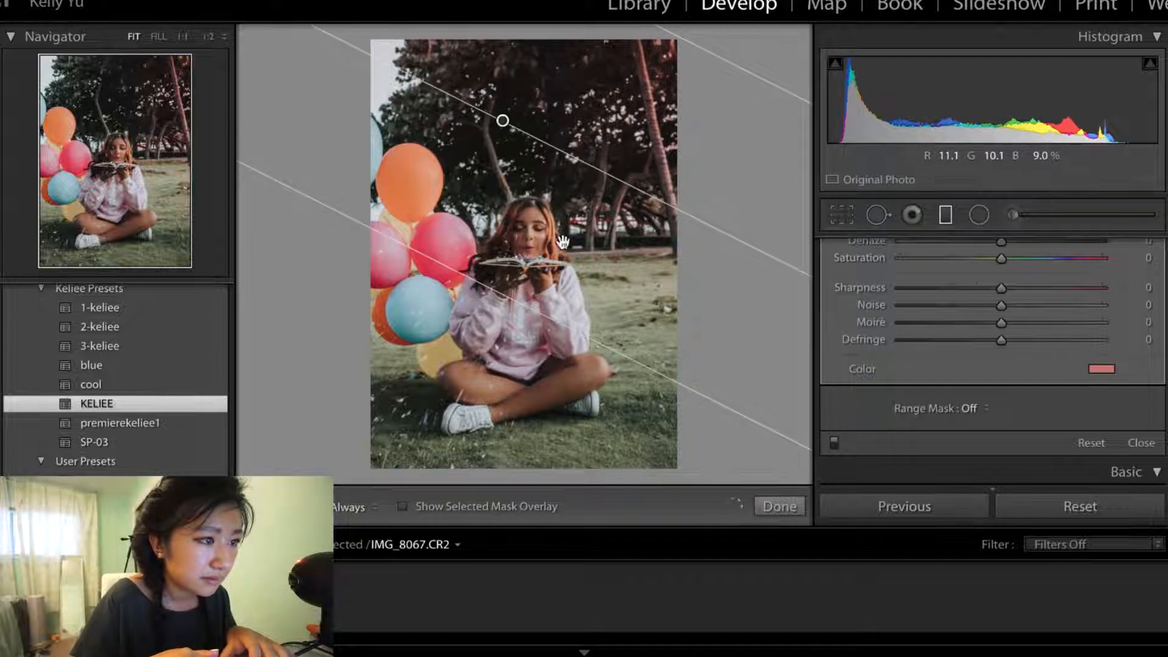
click(780, 507)
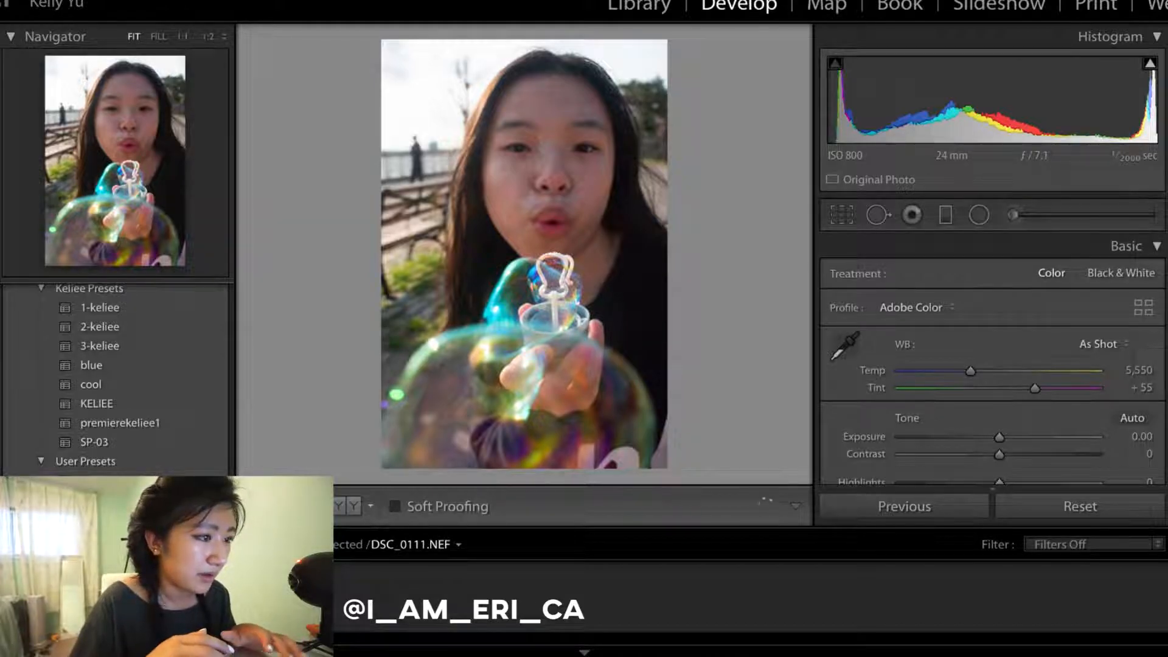
- Apply the KELIEE preset to DSC_0111.NEF and set Exposure to +0.05 and Contrast to +31
click(76, 404)
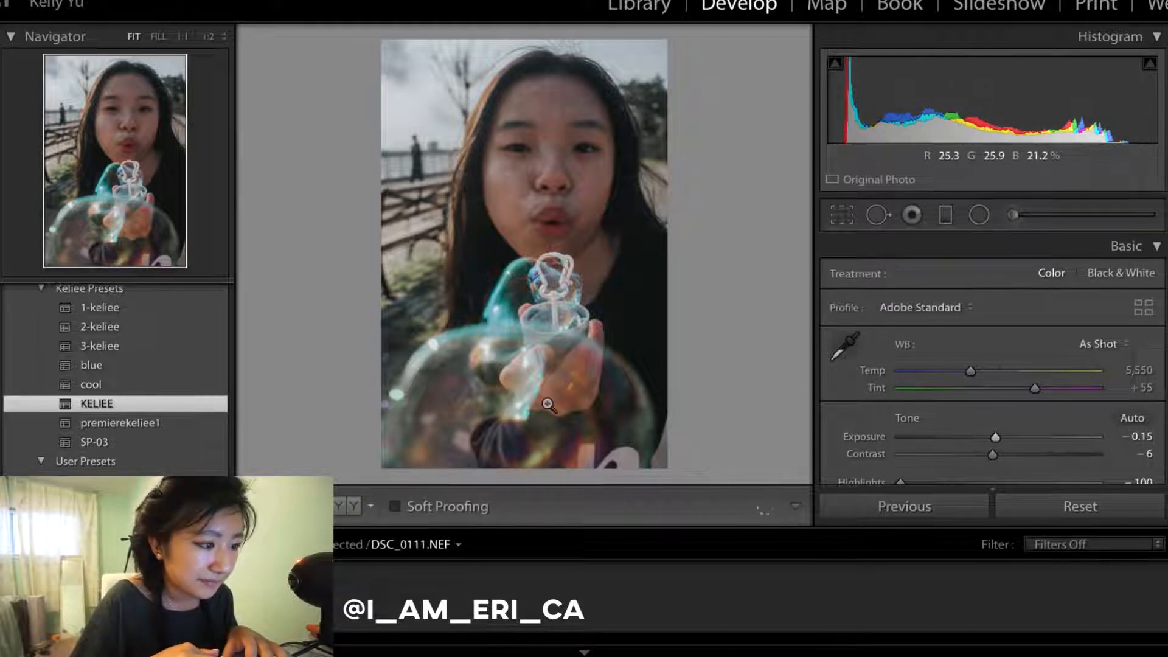
drag(996, 437, 1001, 436)
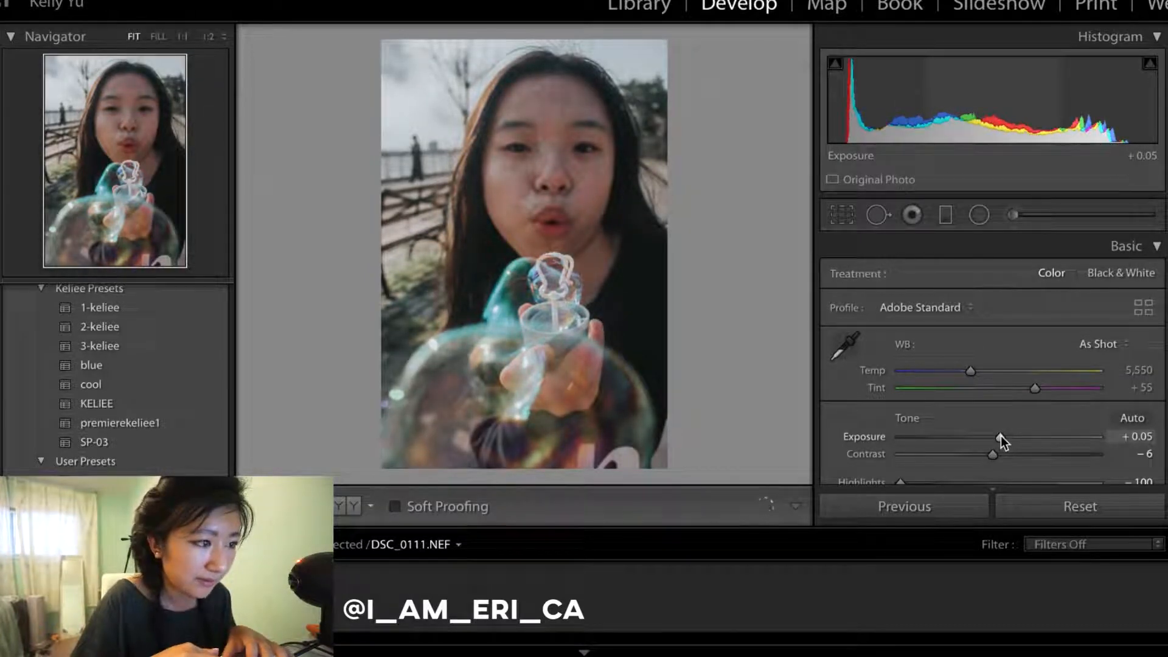
drag(994, 455, 1014, 428)
scroll(1031, 456, down, 3)
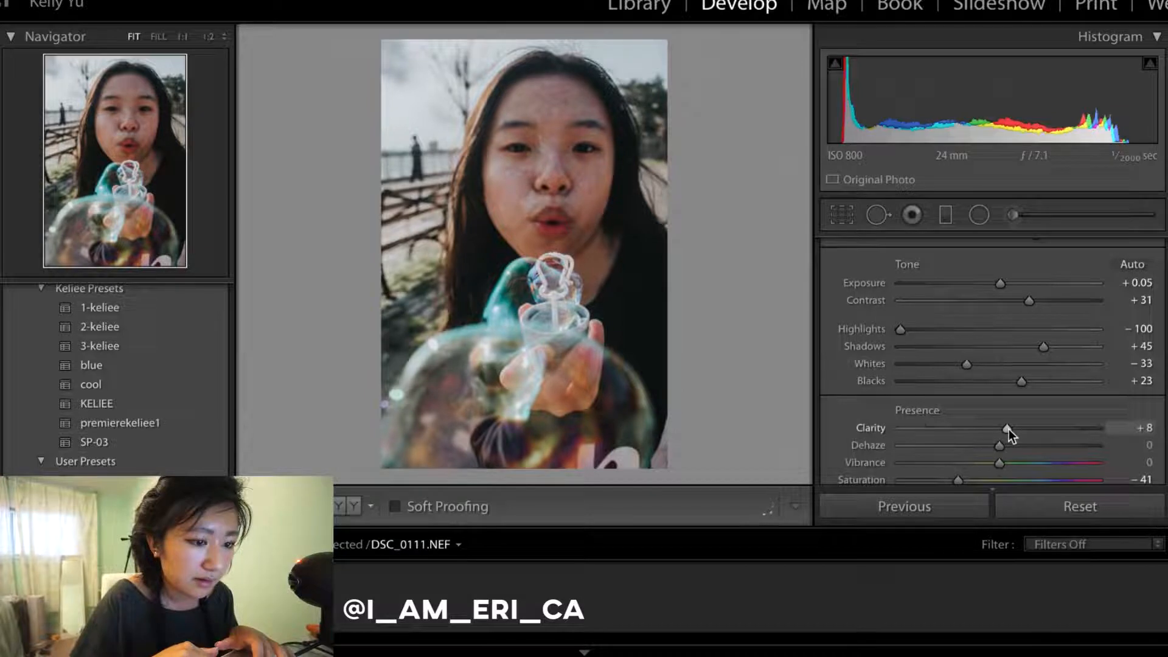
- Try the Auto Upright perspective correction on the bubble portrait and undo it
scroll(1008, 429, down, 12)
scroll(1008, 429, down, 10)
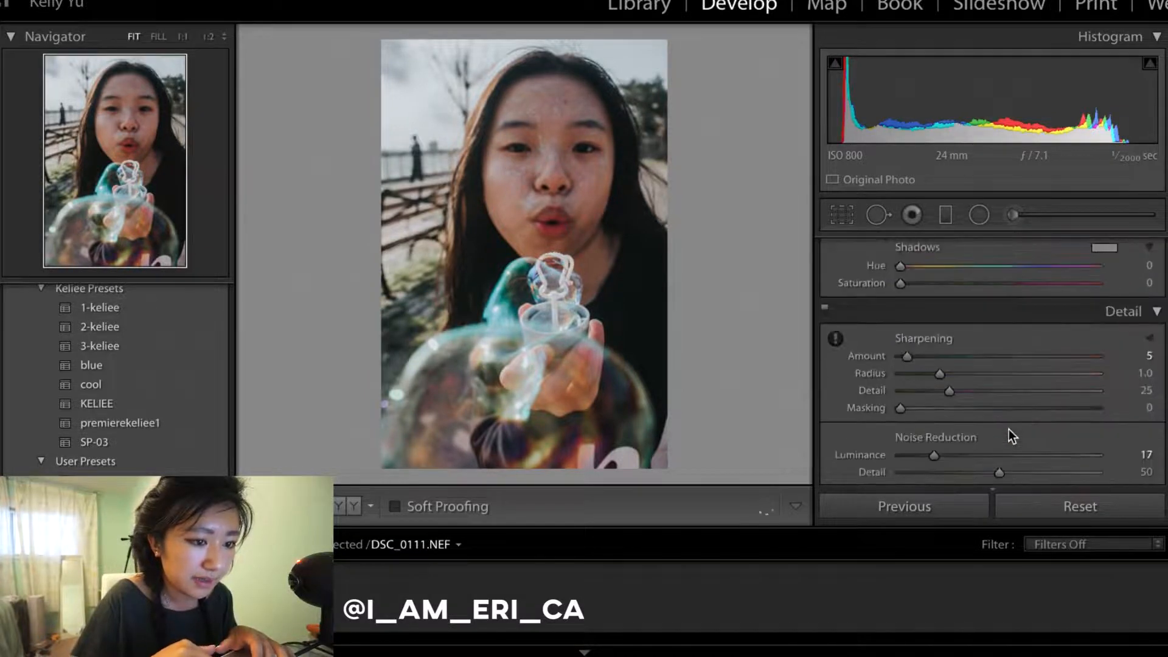
scroll(1009, 429, down, 3)
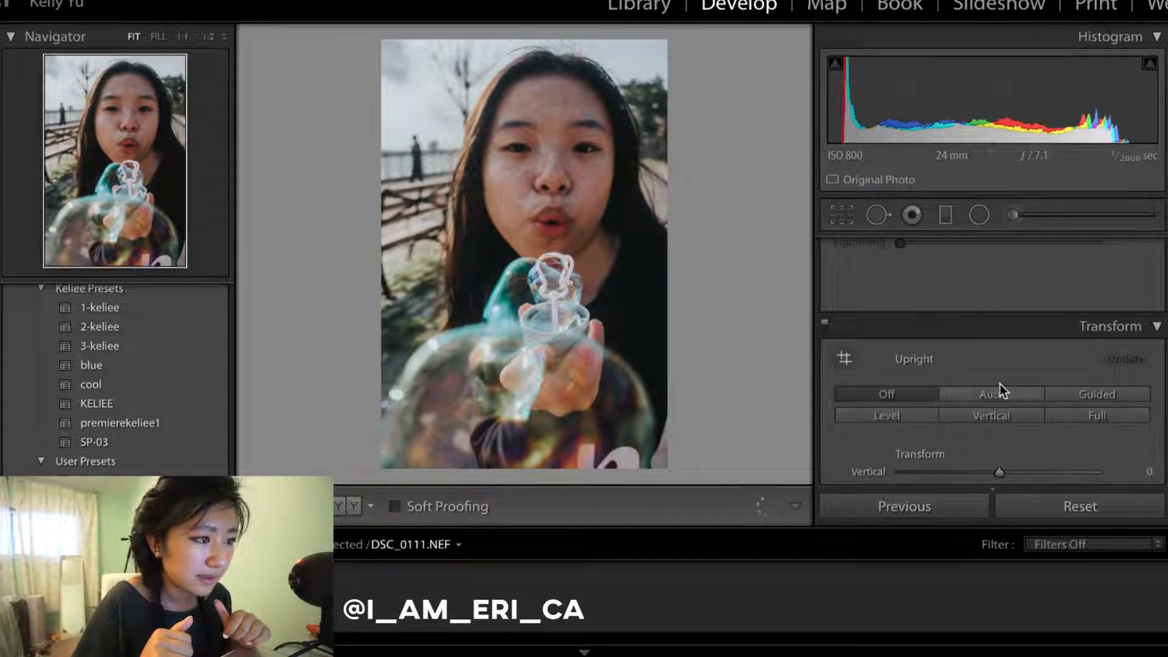
click(997, 386)
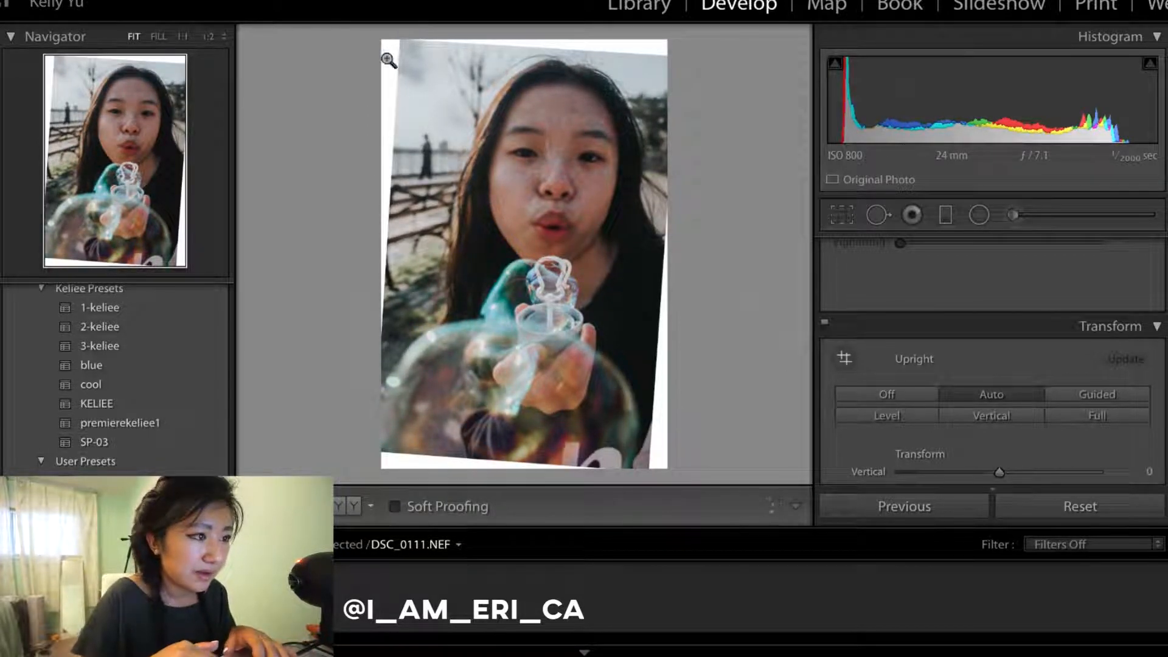
key(ctrl+z)
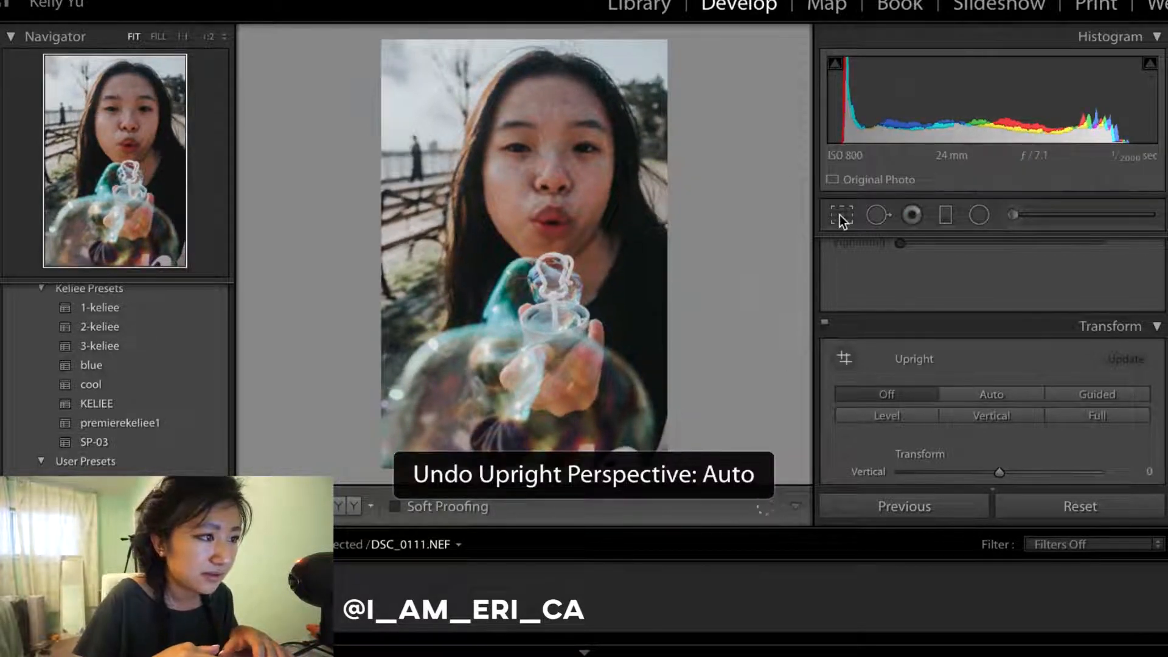
- Rotate the bubble portrait slightly counterclockwise within the crop frame and apply the crop
click(842, 214)
drag(539, 31, 526, 28)
key(Return)
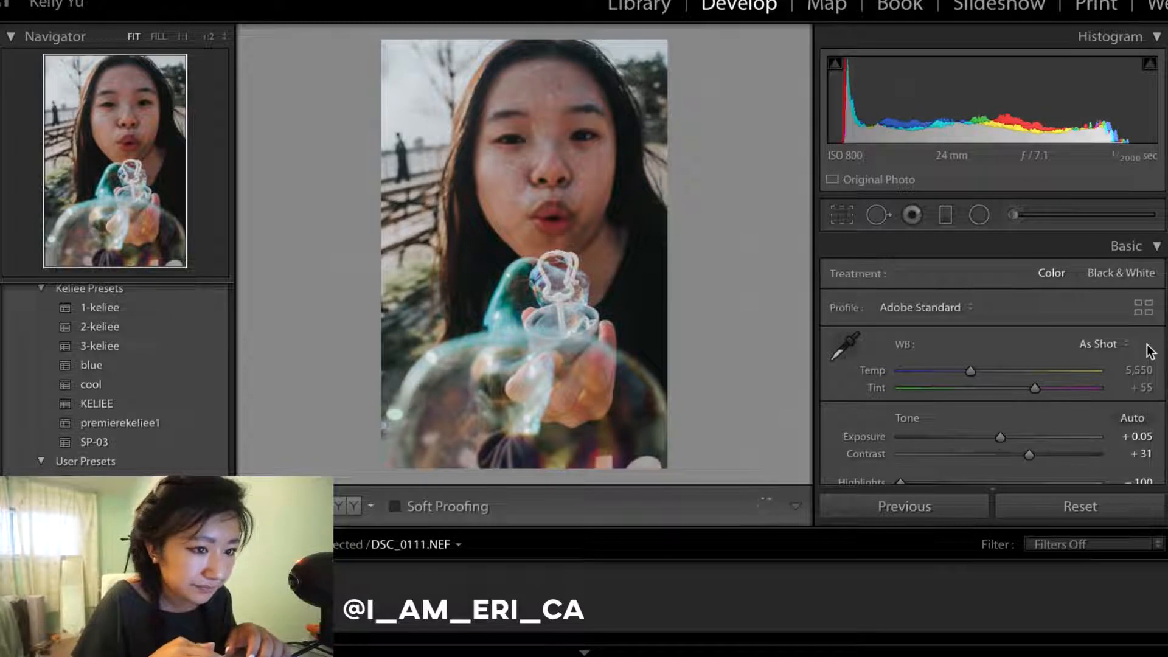
- Brush the Soften Skin effect with Clarity -100 over the subject's forehead, cheeks and neck with the edit pins hidden
click(1013, 214)
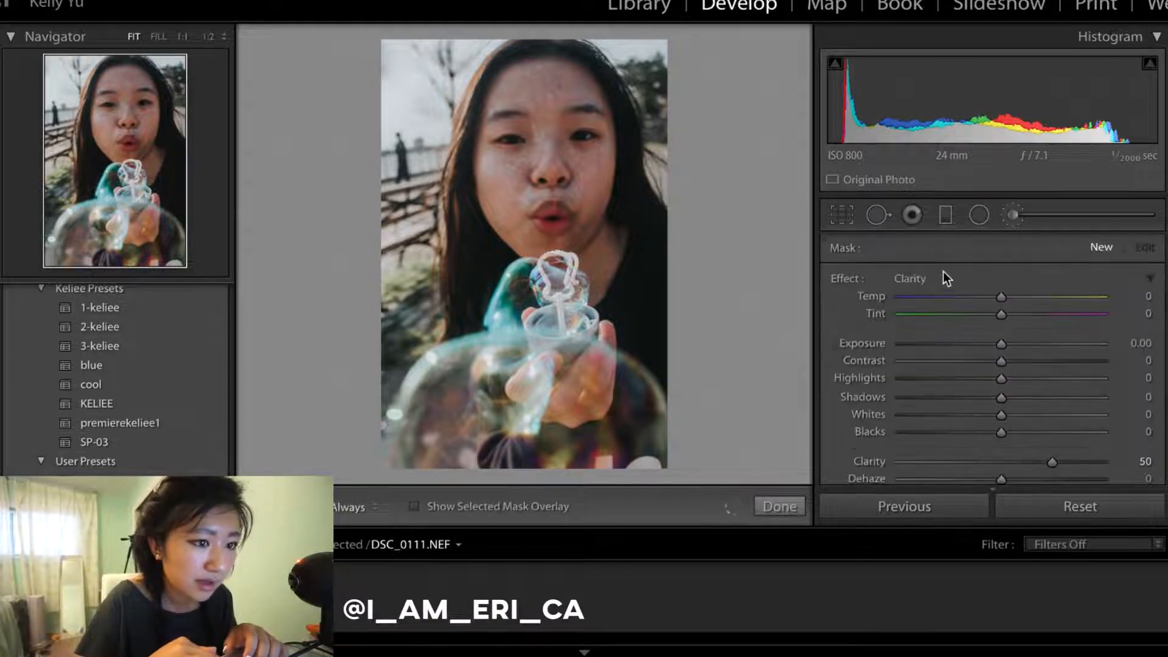
click(928, 280)
click(956, 440)
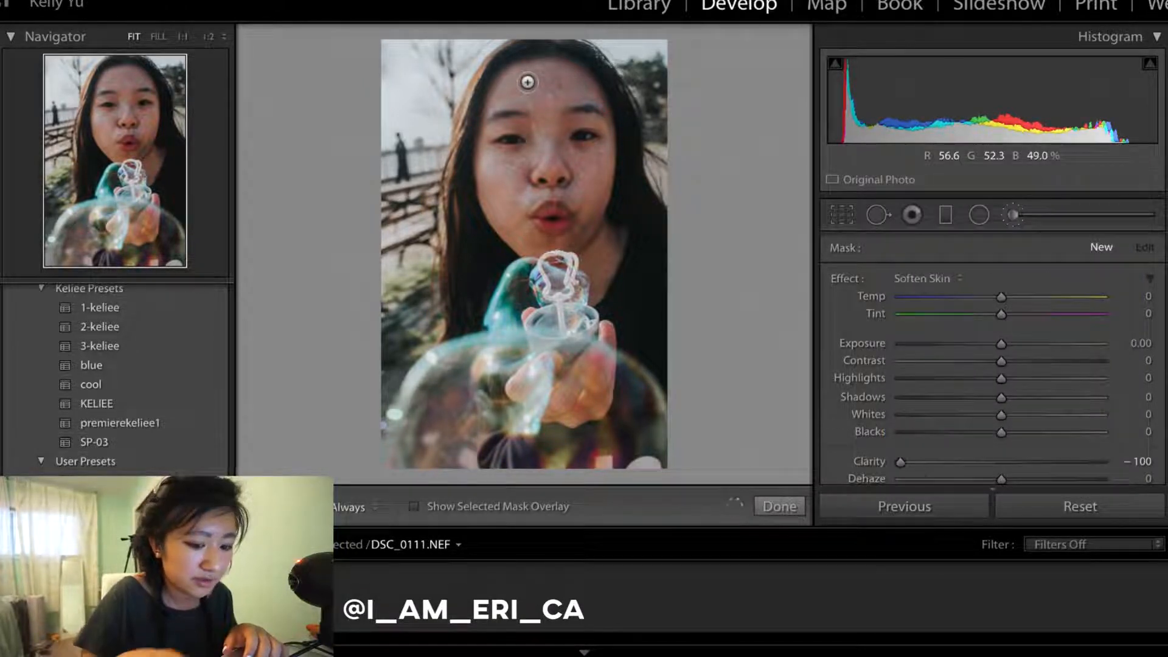
key(h)
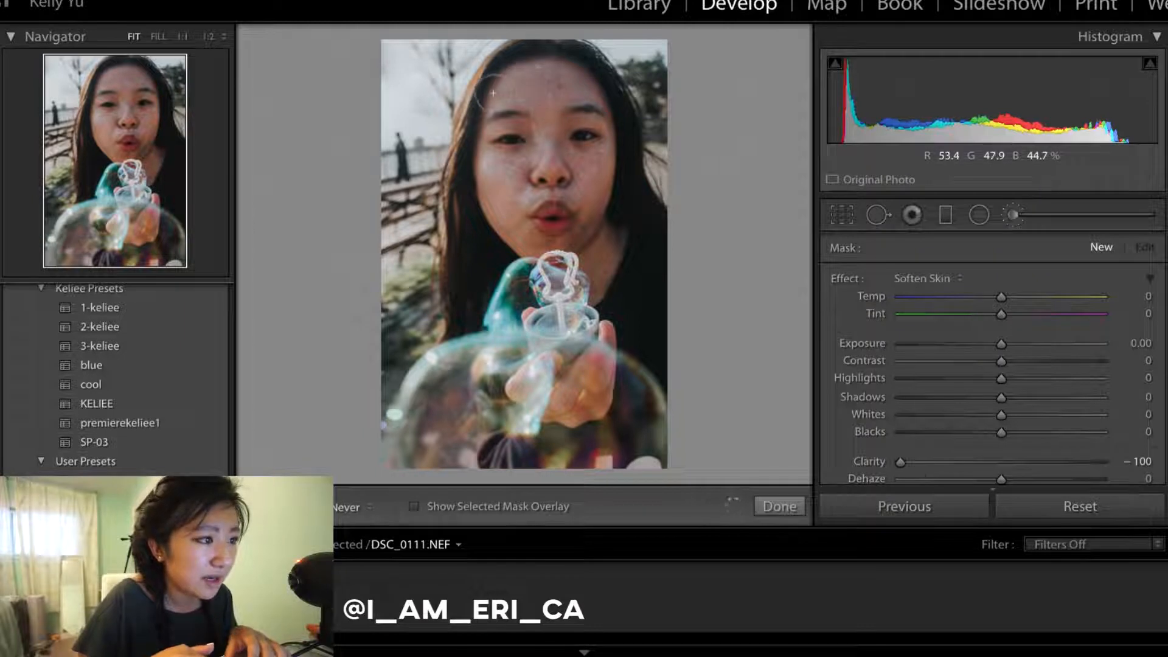
drag(561, 88, 503, 201)
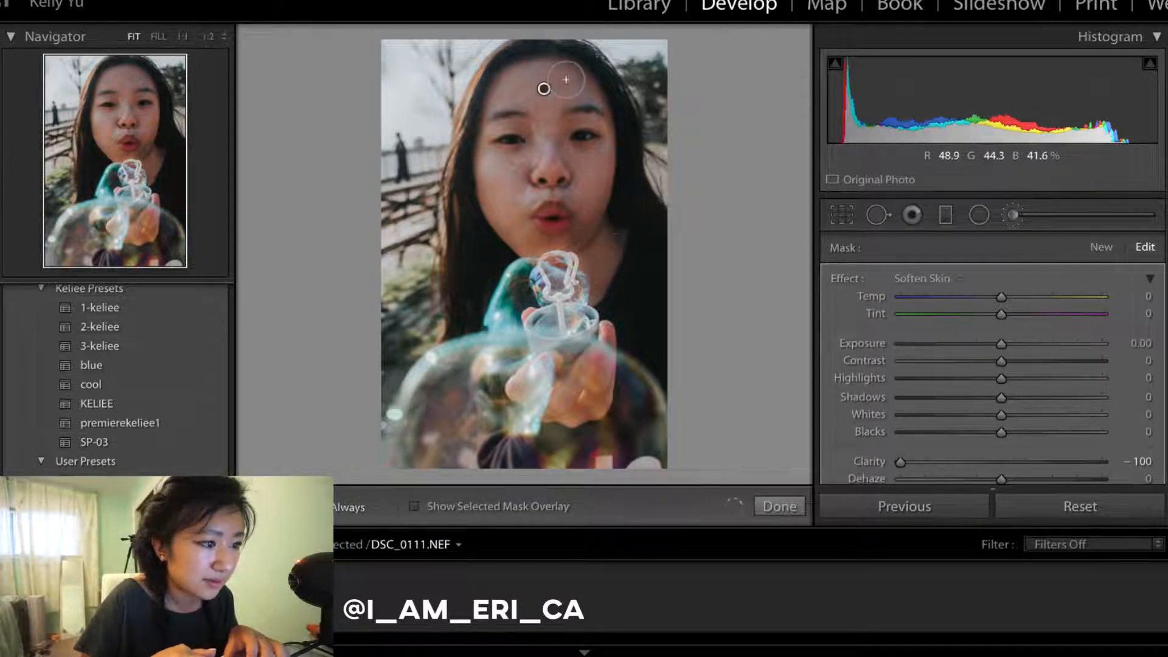
key(h)
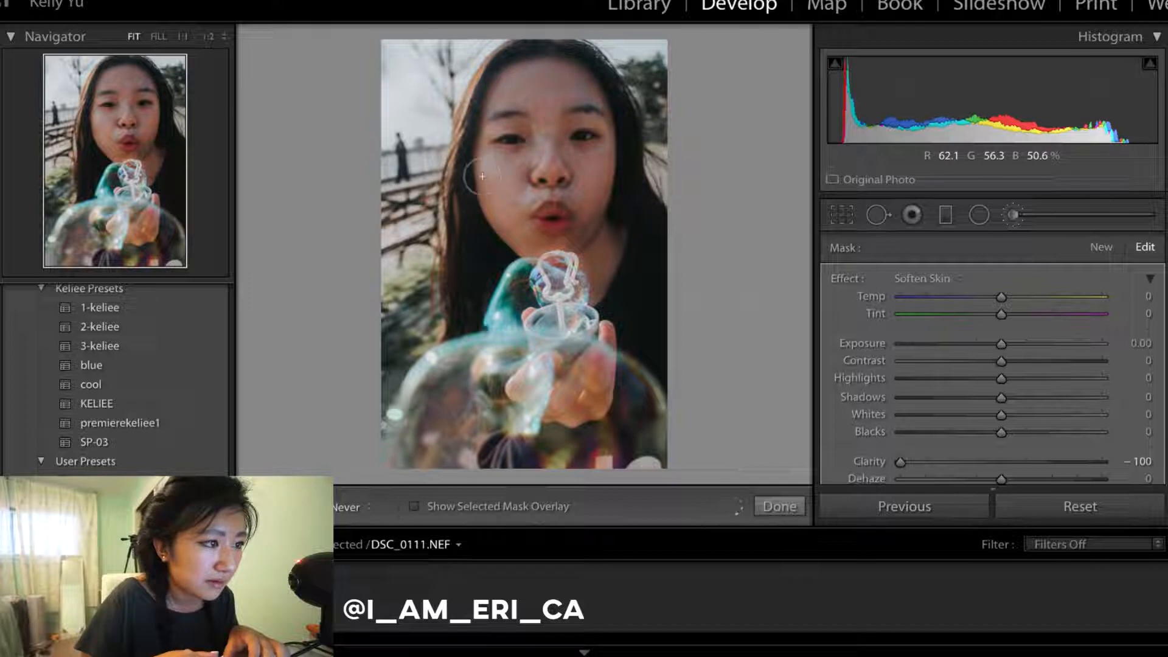
drag(482, 176, 500, 247)
mouse_move(590, 196)
mouse_down()
mouse_move(592, 186)
mouse_move(603, 290)
mouse_up()
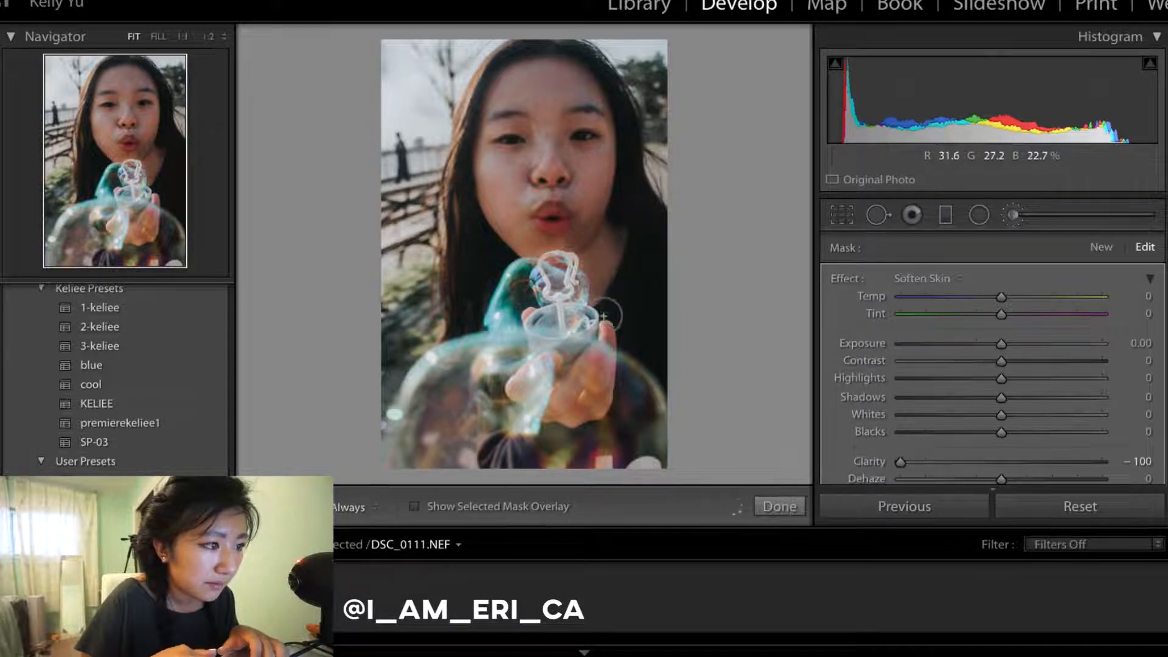
click(781, 506)
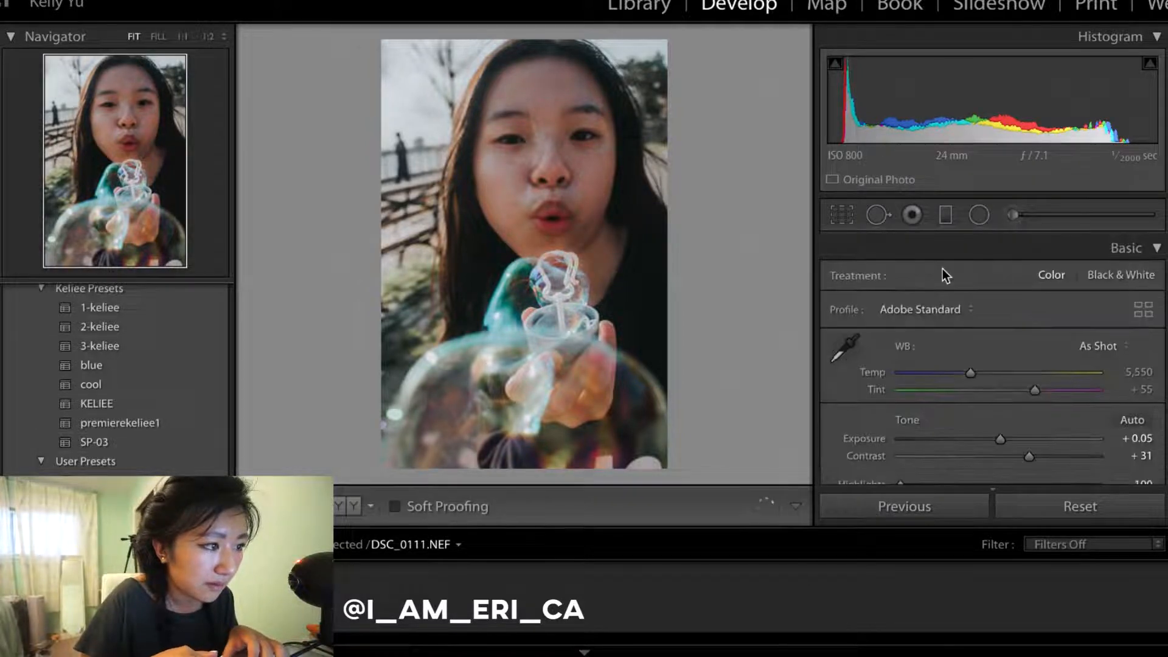
- Brush a new Clarity adjustment of 50 onto the subject's eyebrows and eyes, toggling the edit pins to check it
click(1019, 216)
click(911, 273)
click(948, 117)
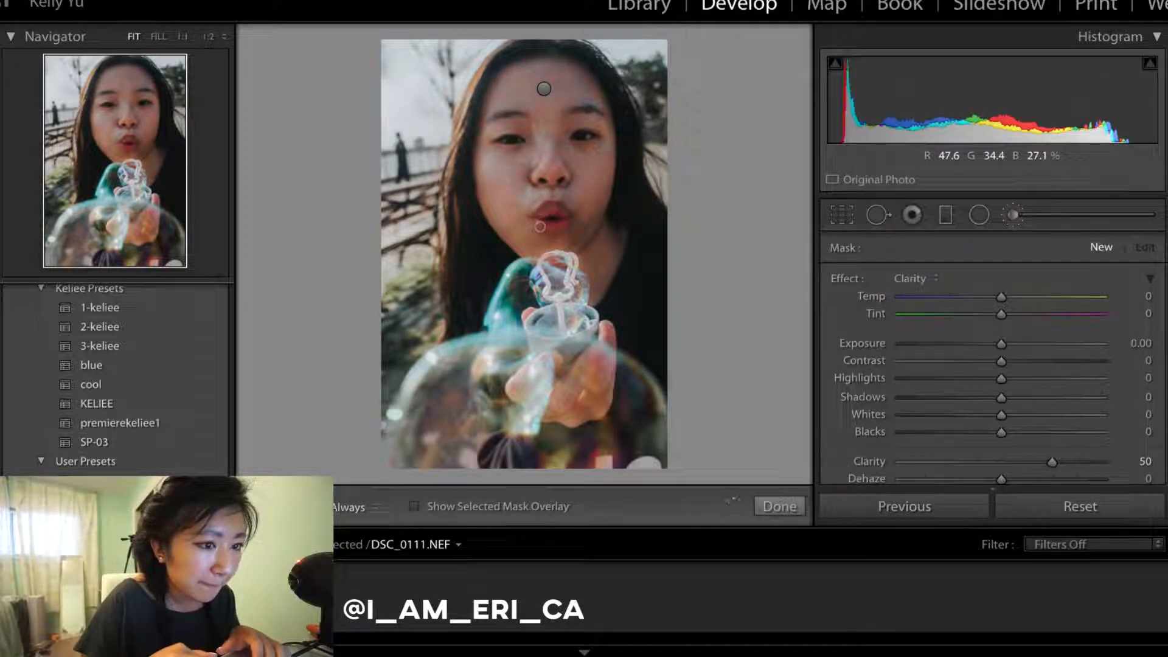
key(h)
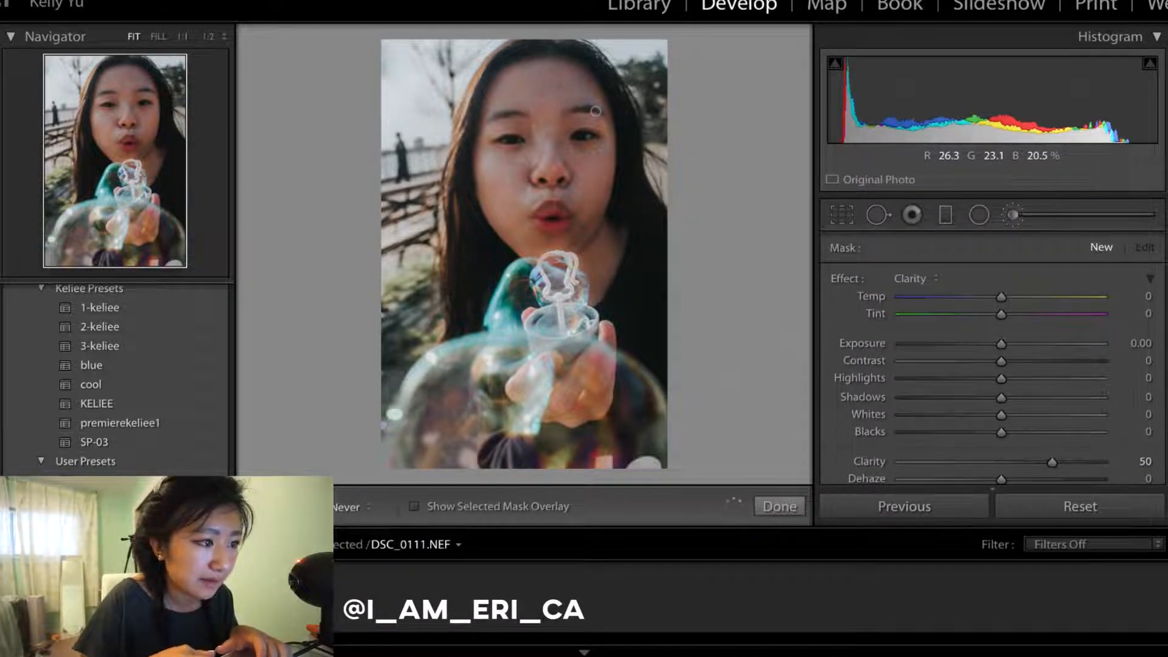
key(h)
key(ctrl+z)
key(h)
key(h)
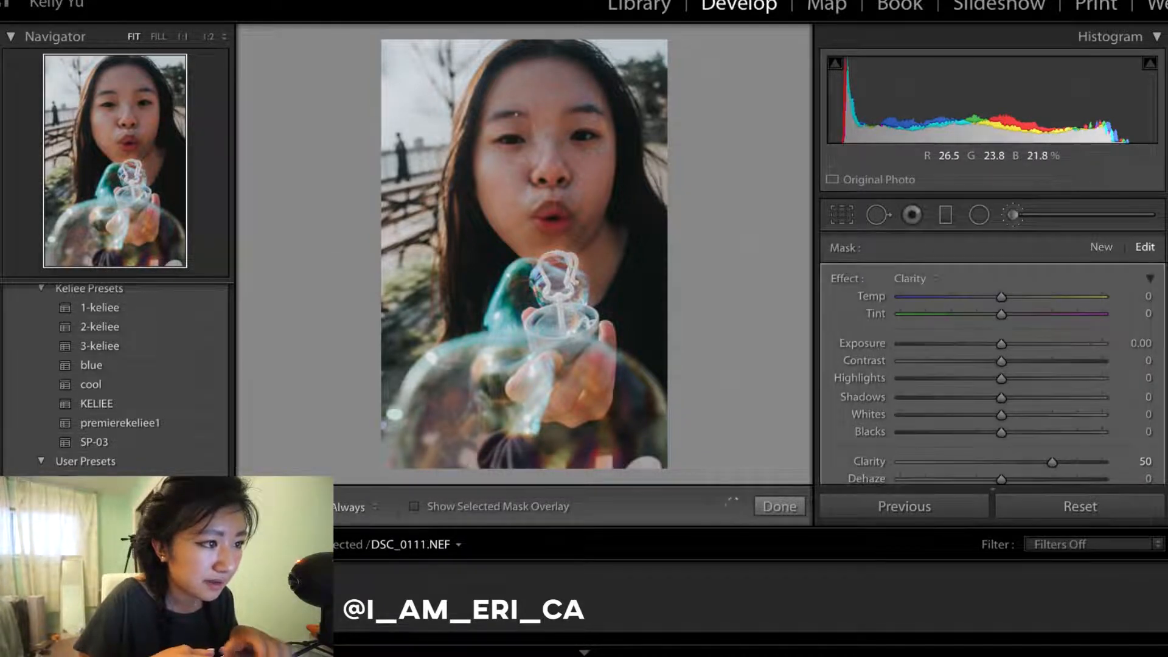
key(h)
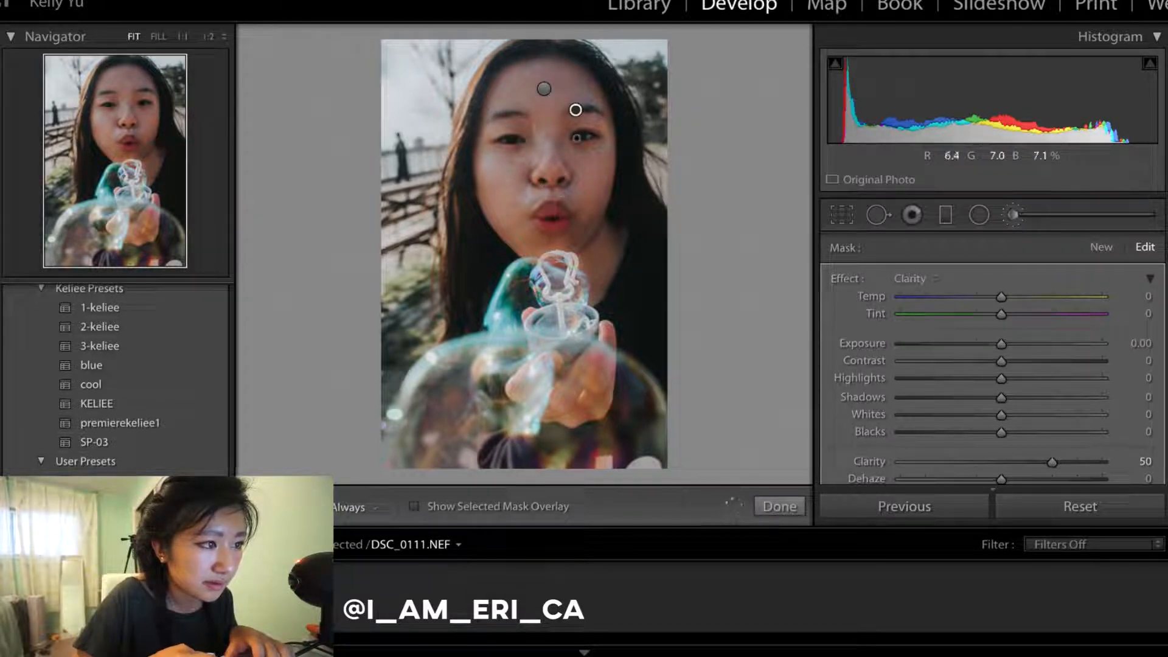
key(h)
key(h)
key(h)
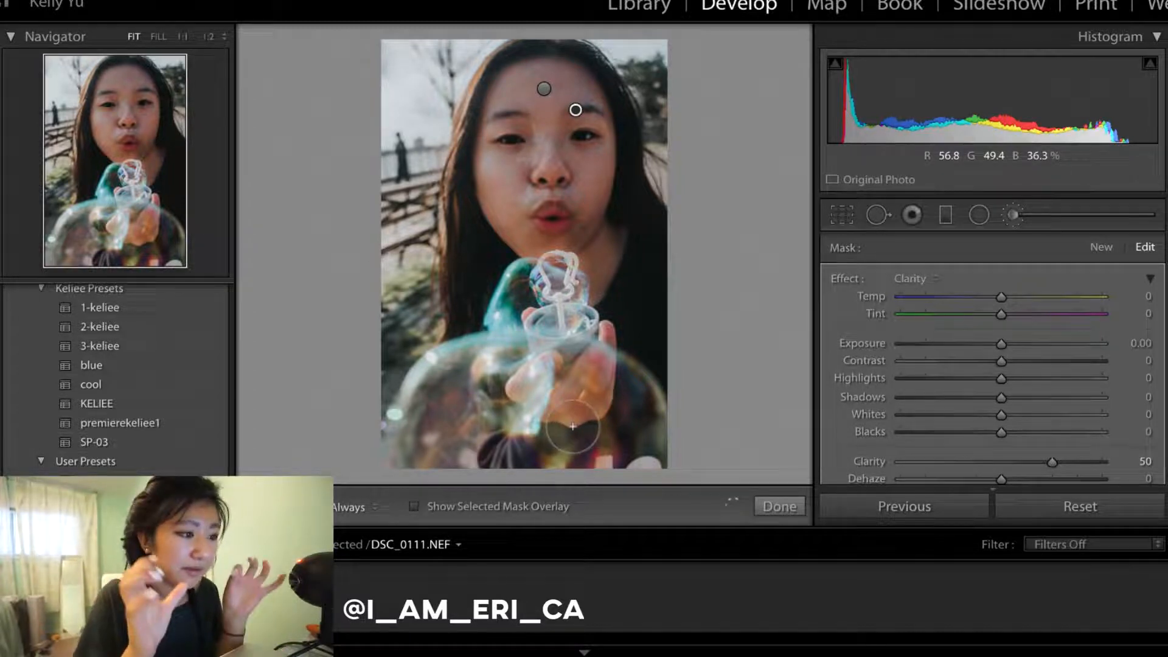
- Extend the Clarity 50 adjustment over the hand and the large bubble with a bigger brush, and finish the brush edit
key(h)
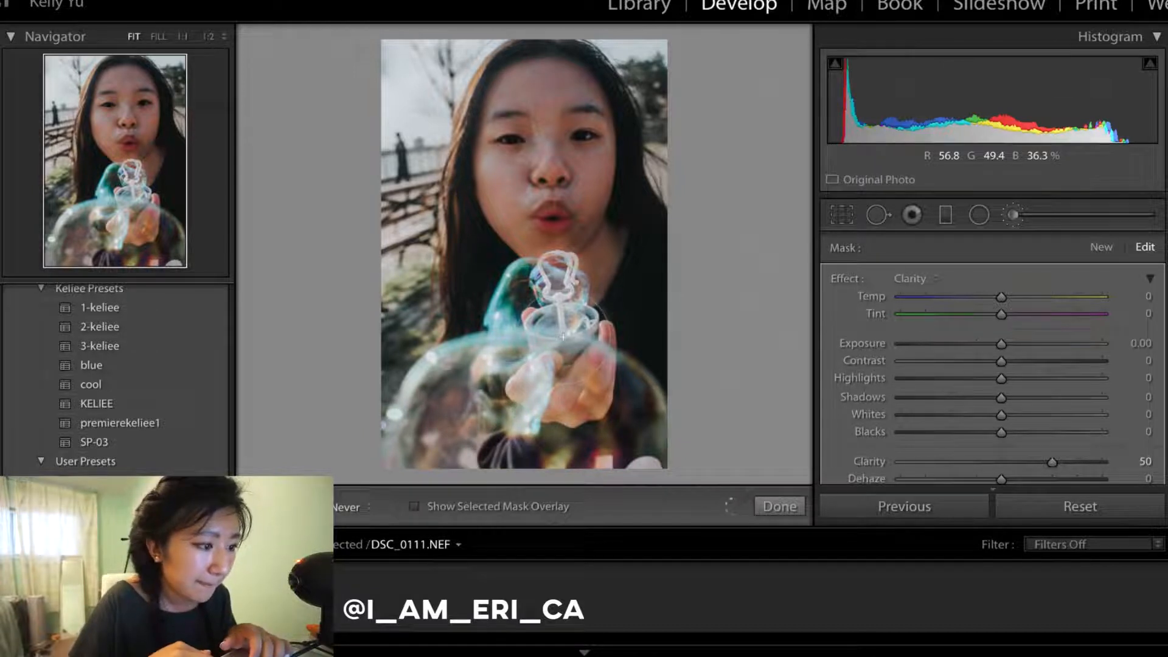
key(h)
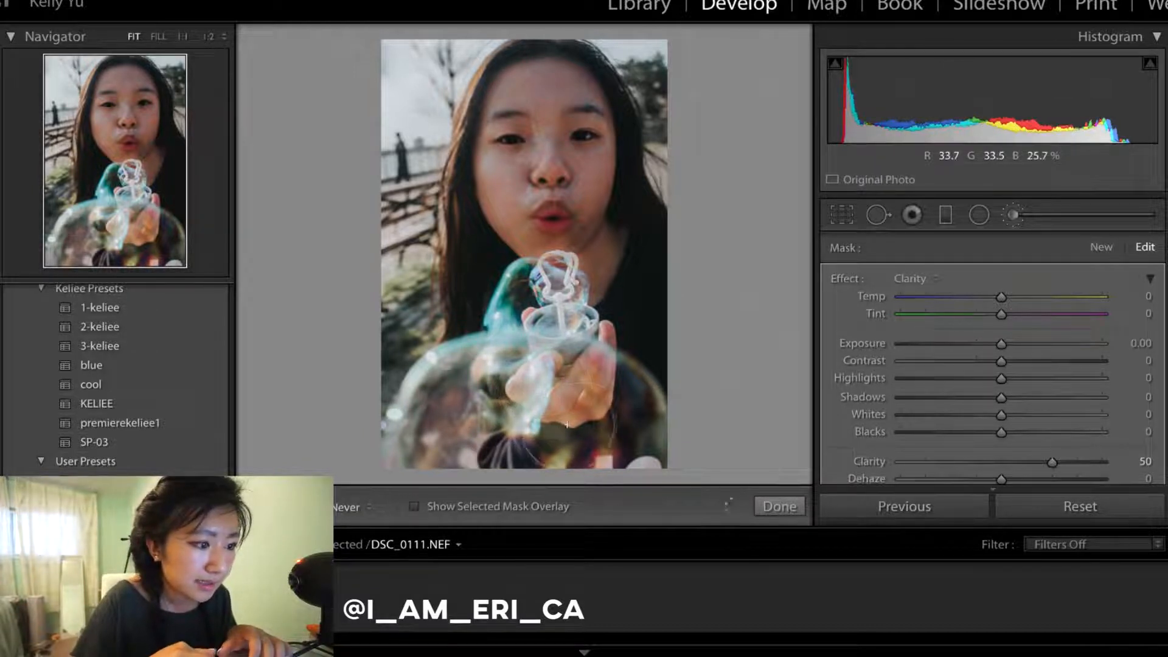
click(773, 506)
- Brush a new Saturation adjustment over the hand and the bubbles with the edit pins hidden, and finish the brush edit
scroll(1016, 402, down, 3)
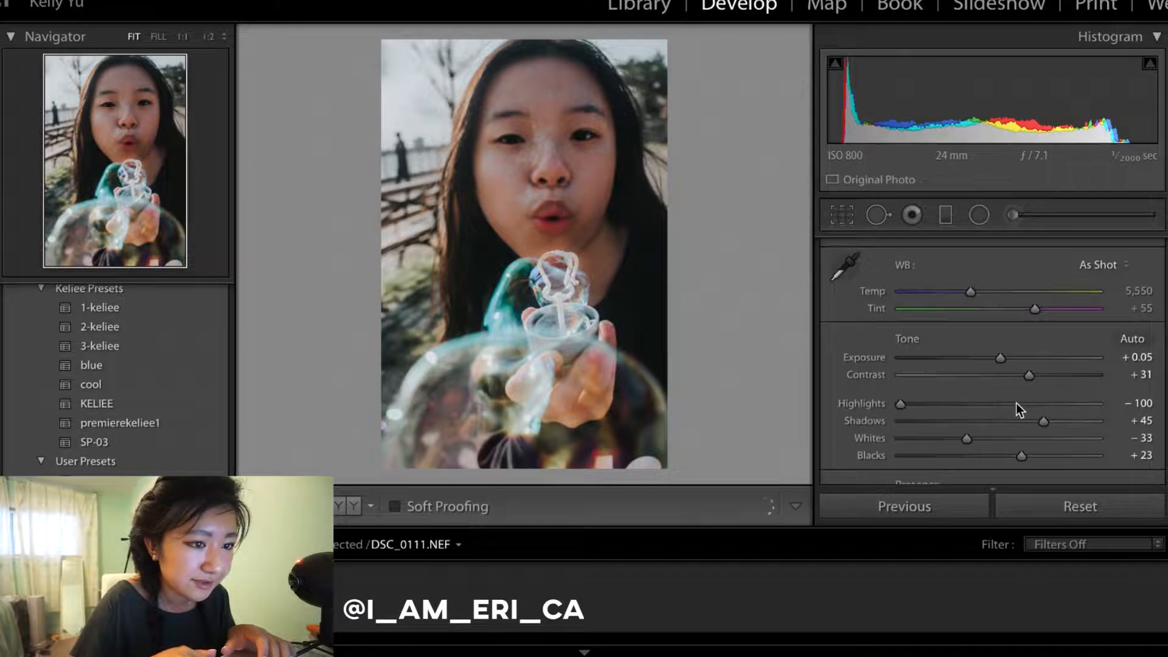
scroll(923, 406, down, 5)
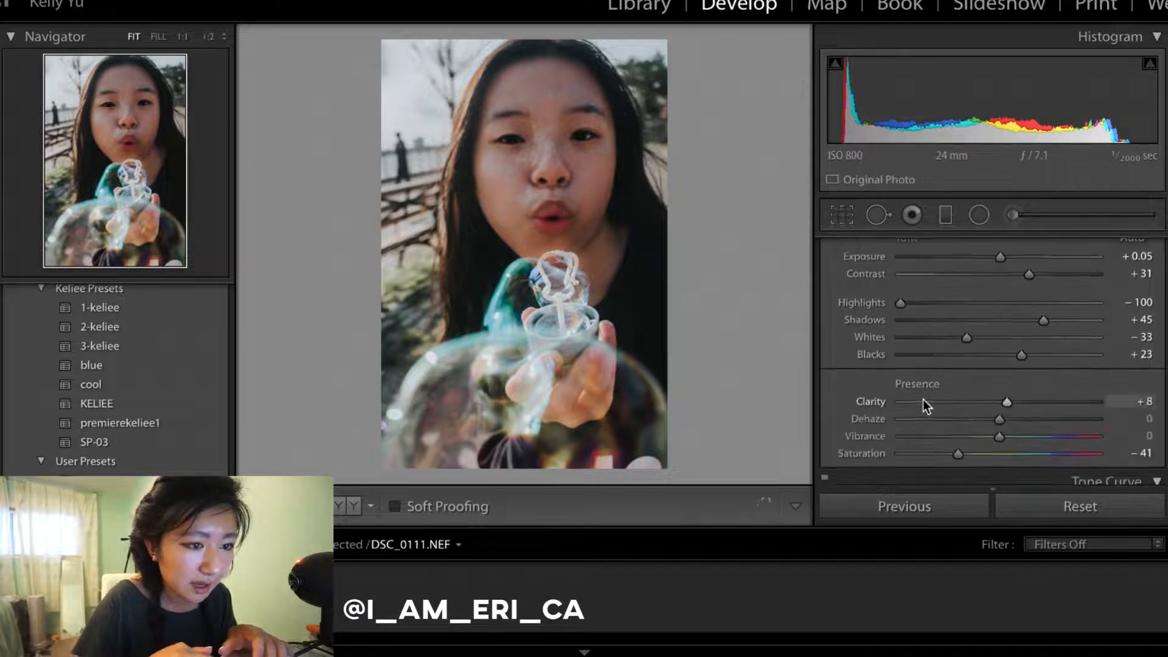
click(1013, 216)
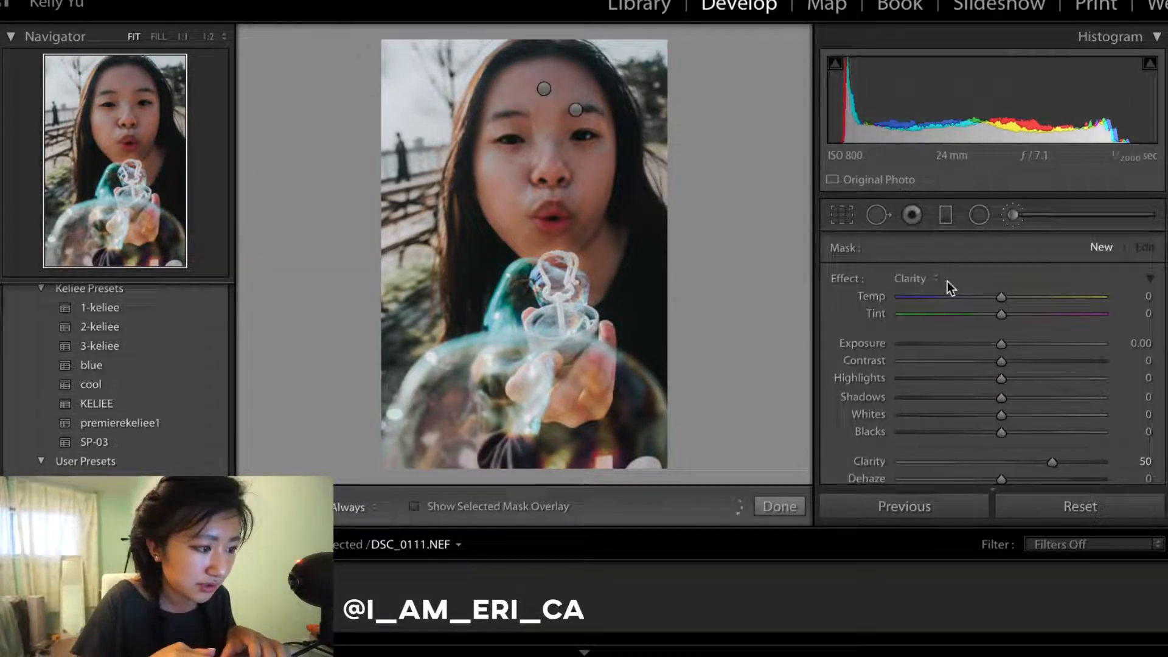
click(933, 279)
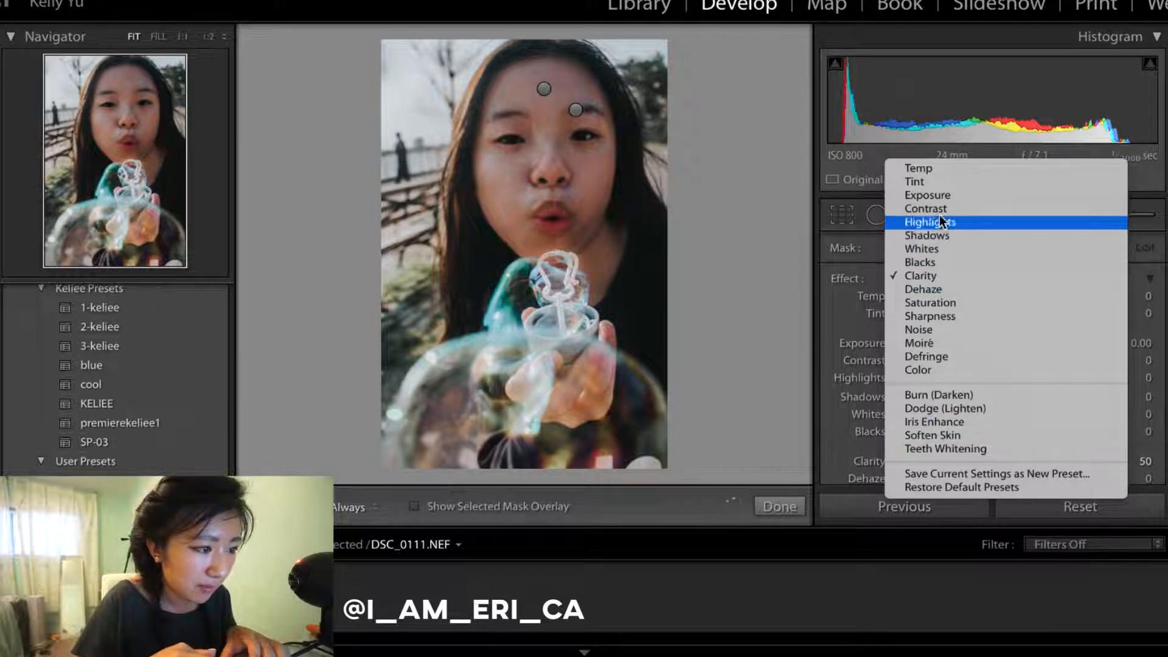
click(937, 303)
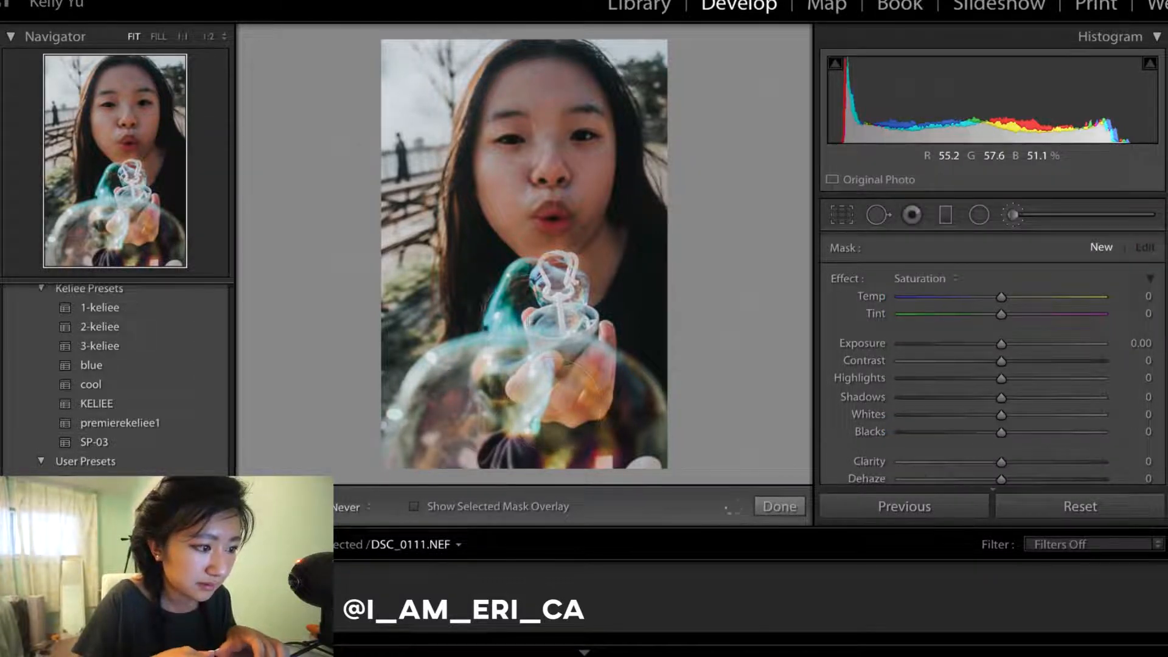
click(791, 509)
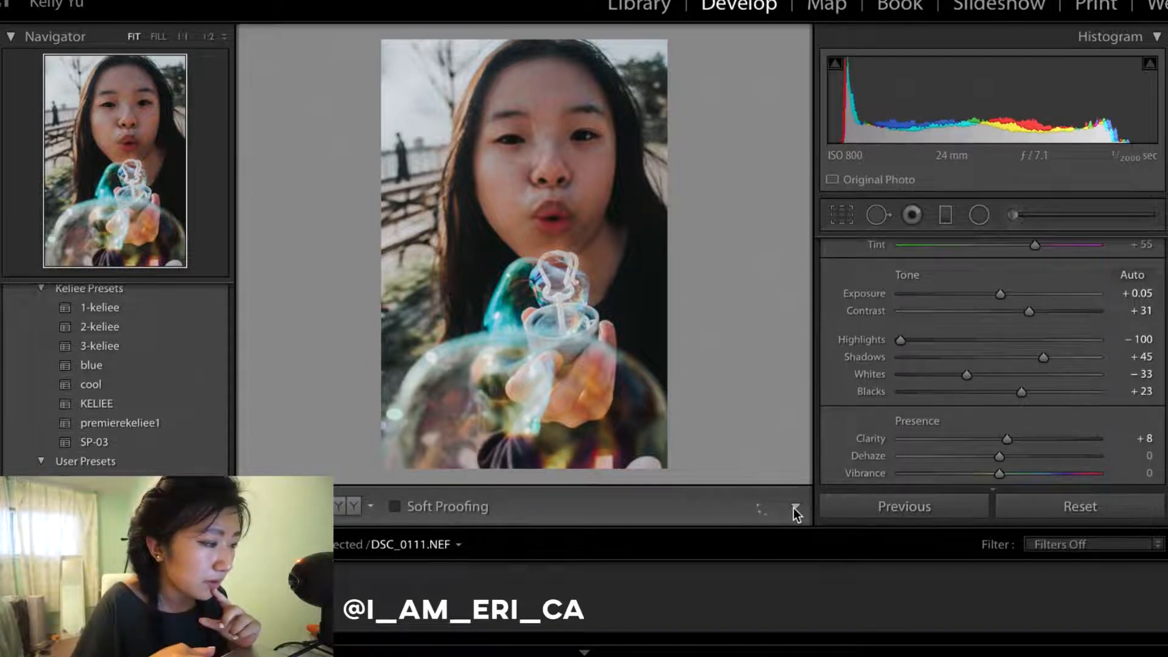
- Heal spots on the subject's forehead, cheek, between the eyebrows and on the neck with a size 75, feather 56 healing brush
click(877, 216)
scroll(554, 85, down, 3)
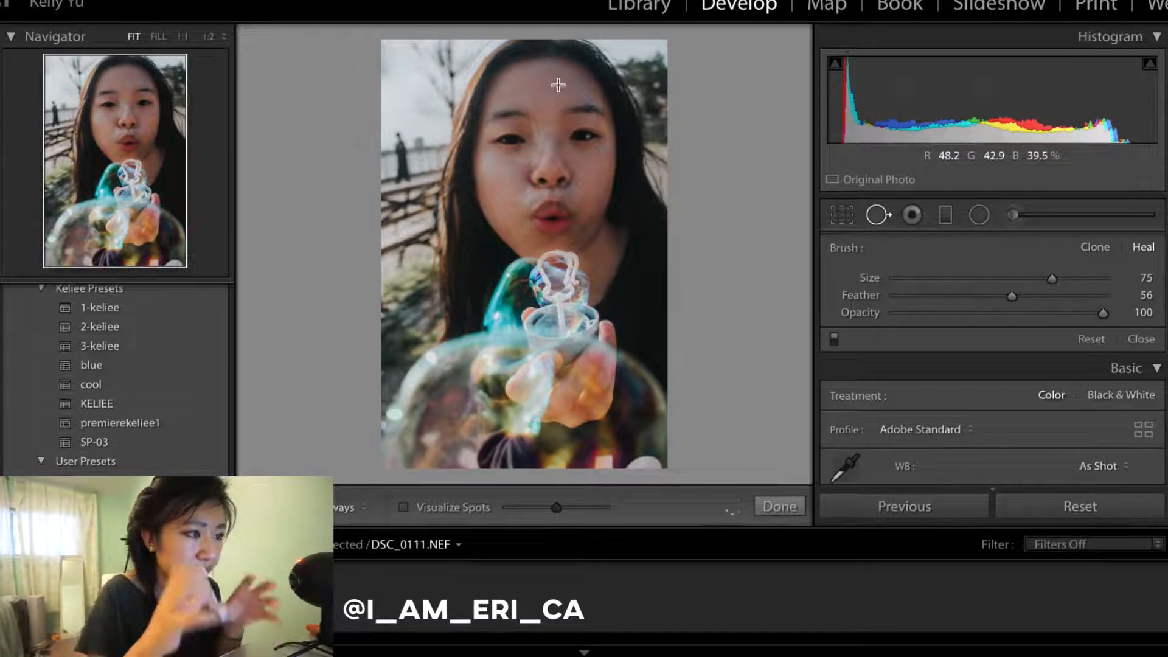
click(560, 85)
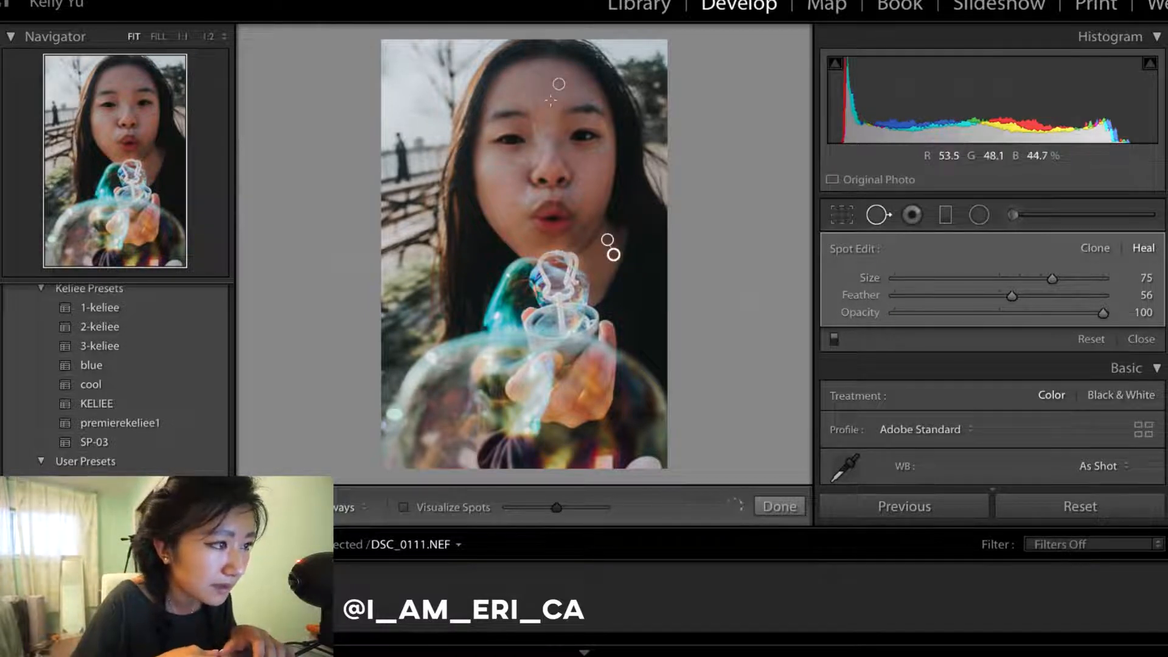
drag(533, 65, 555, 104)
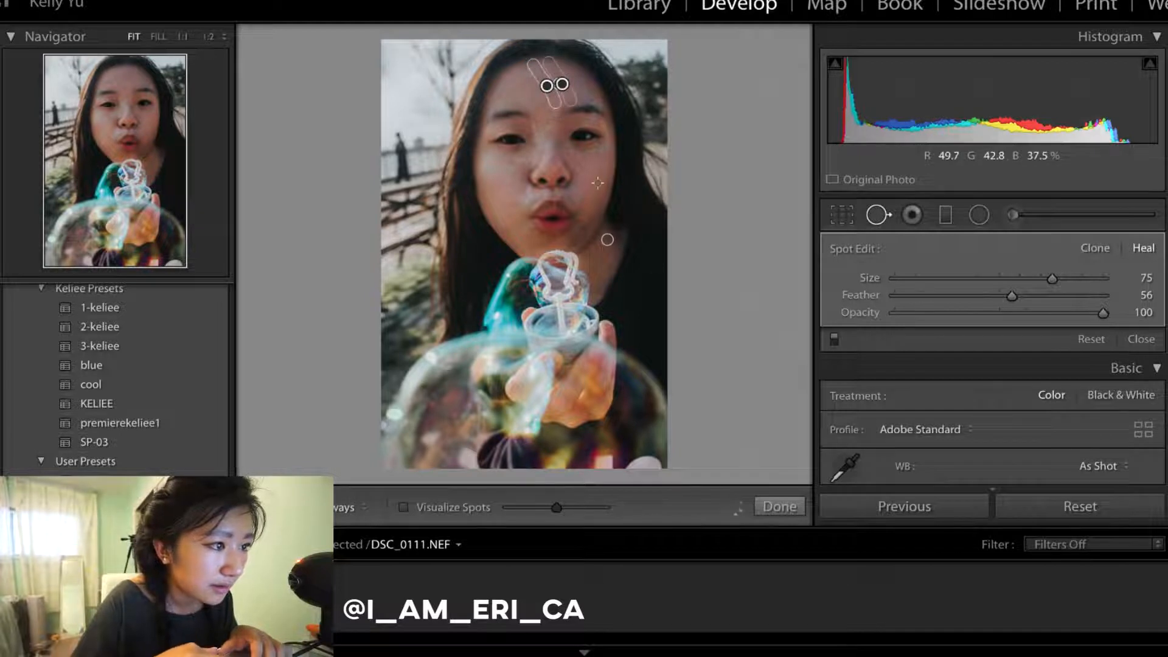
drag(599, 157, 596, 185)
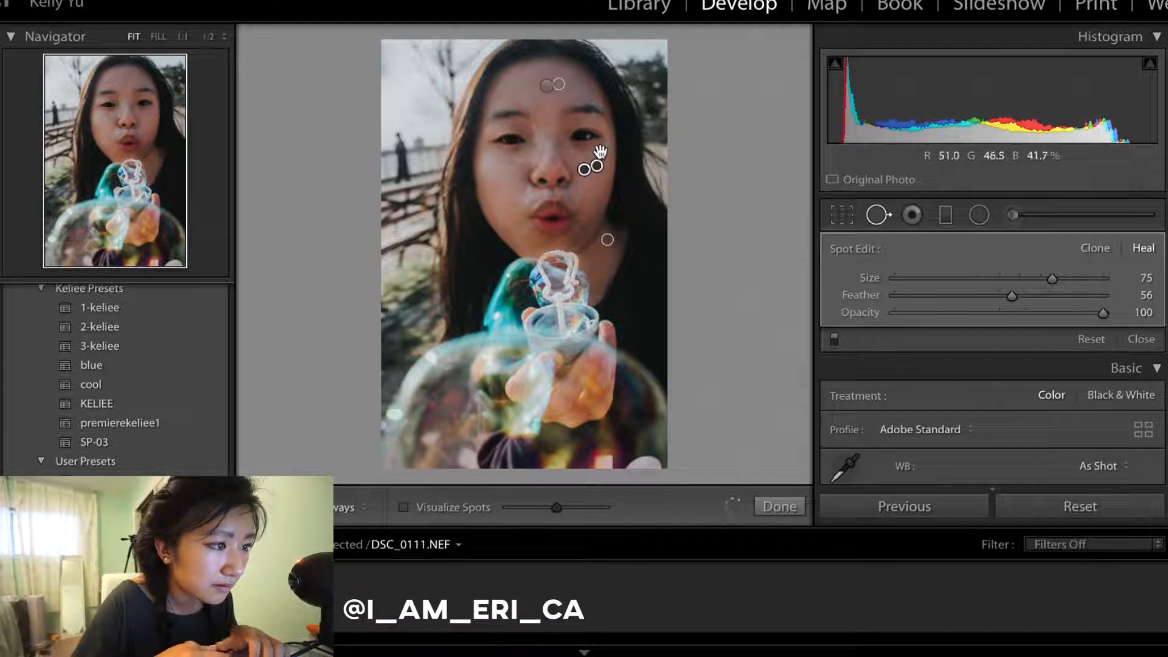
drag(560, 116, 566, 124)
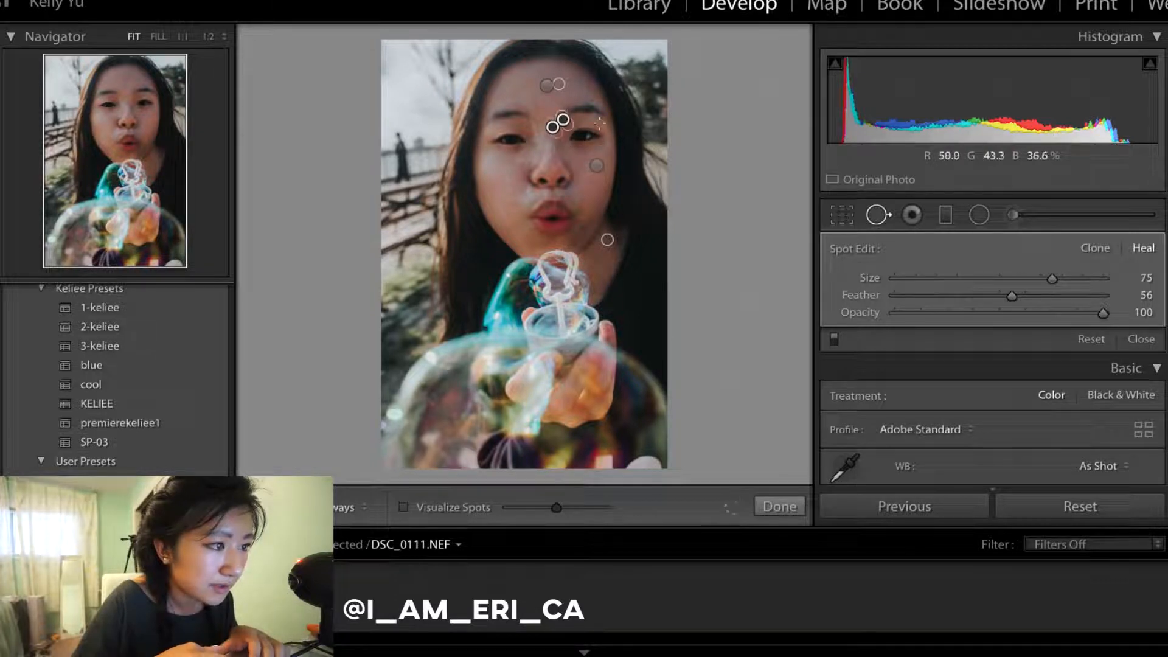
drag(598, 104, 598, 98)
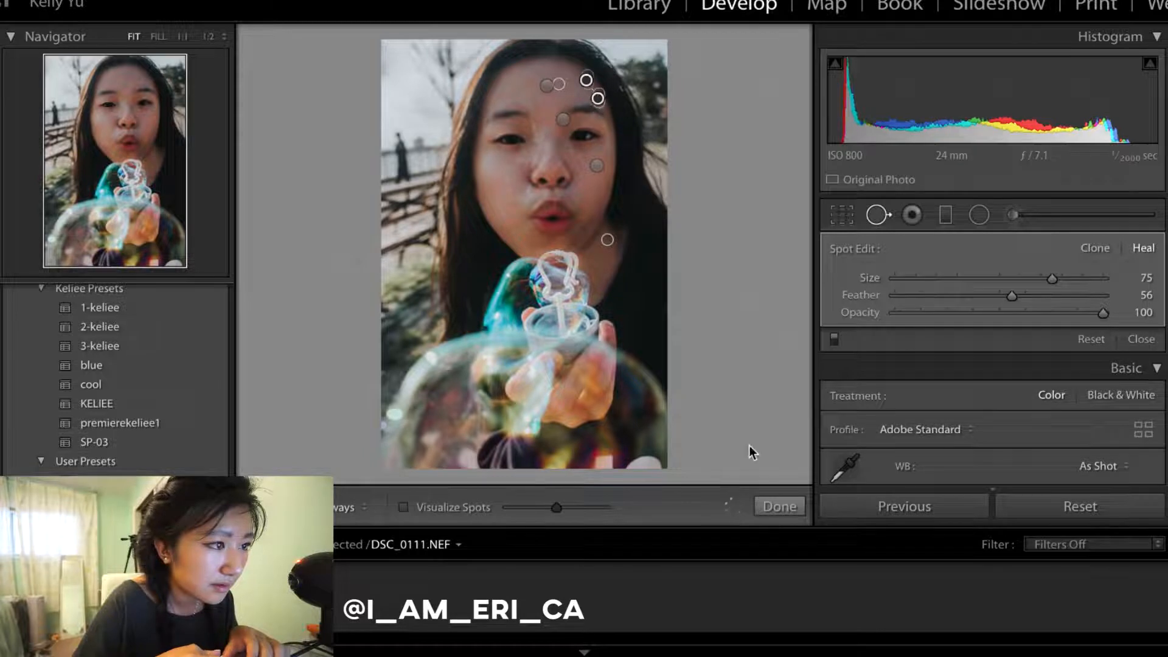
click(778, 507)
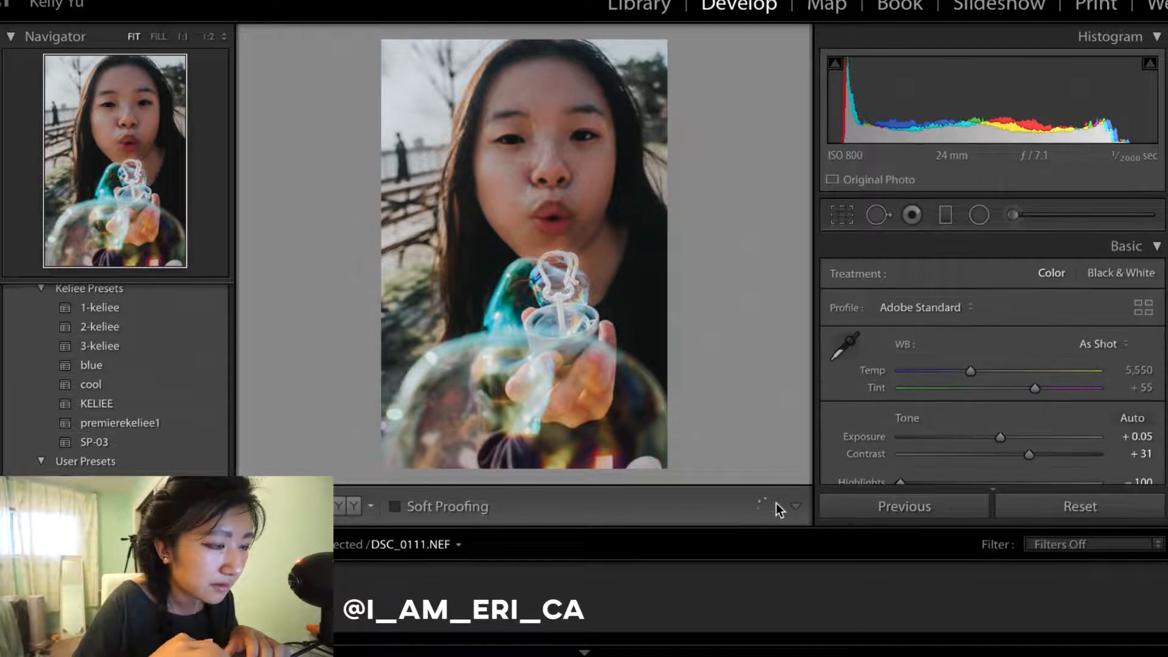
- Heal one more spot beside the subject's eye with the size 75 spot removal brush and finish the retouching
click(885, 211)
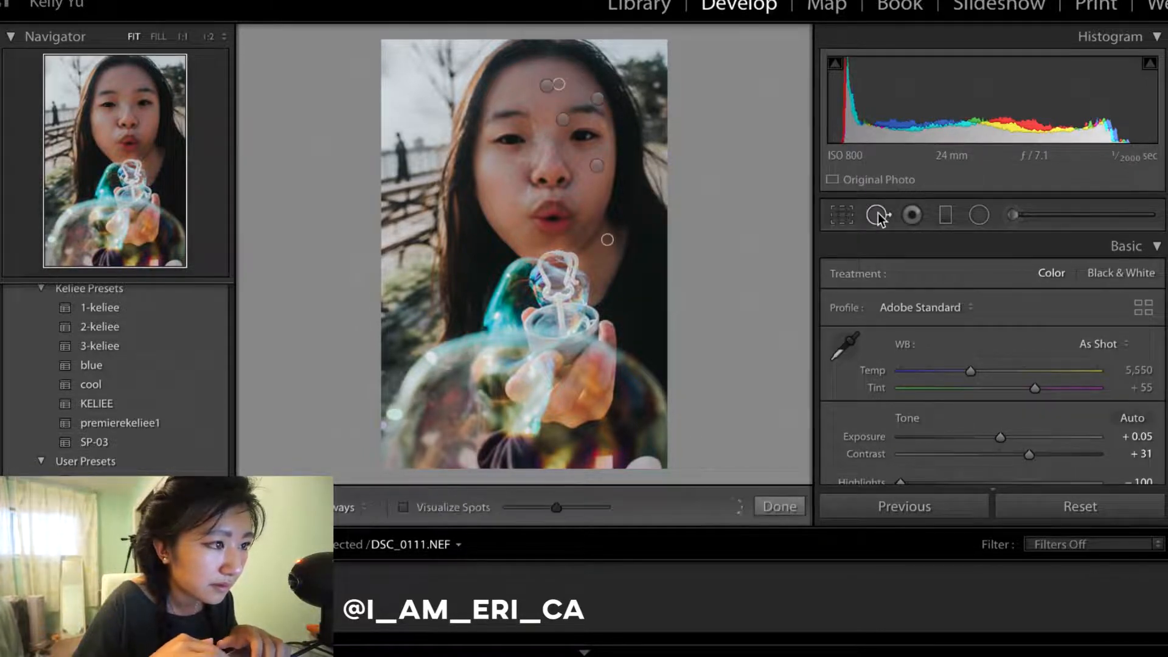
click(602, 144)
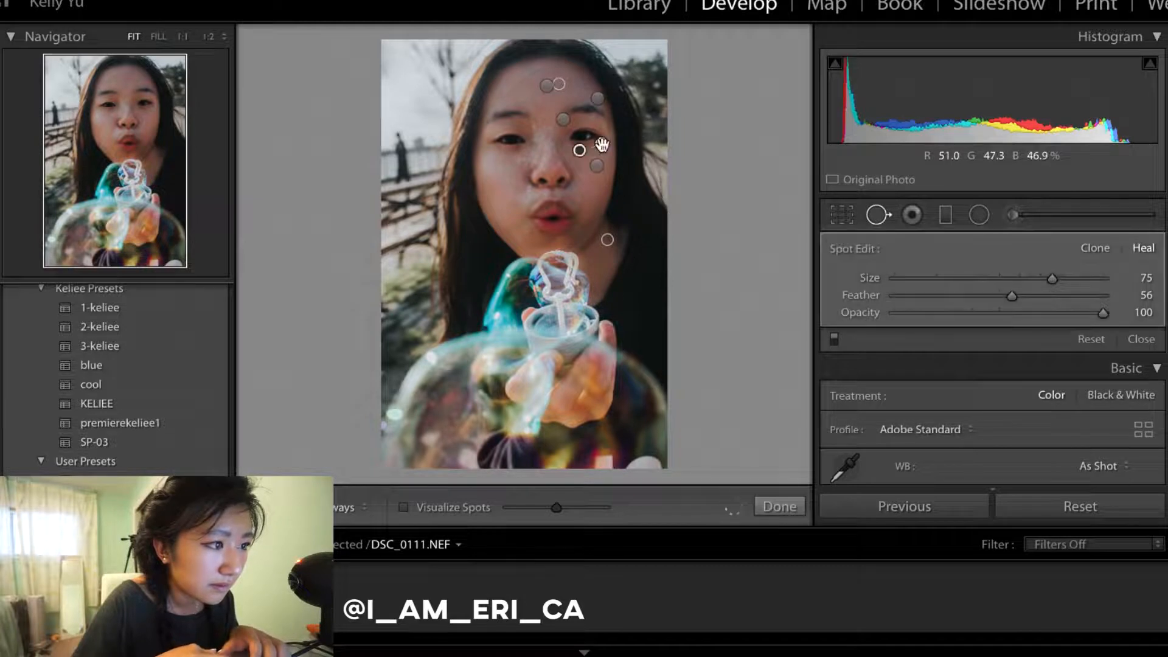
click(780, 509)
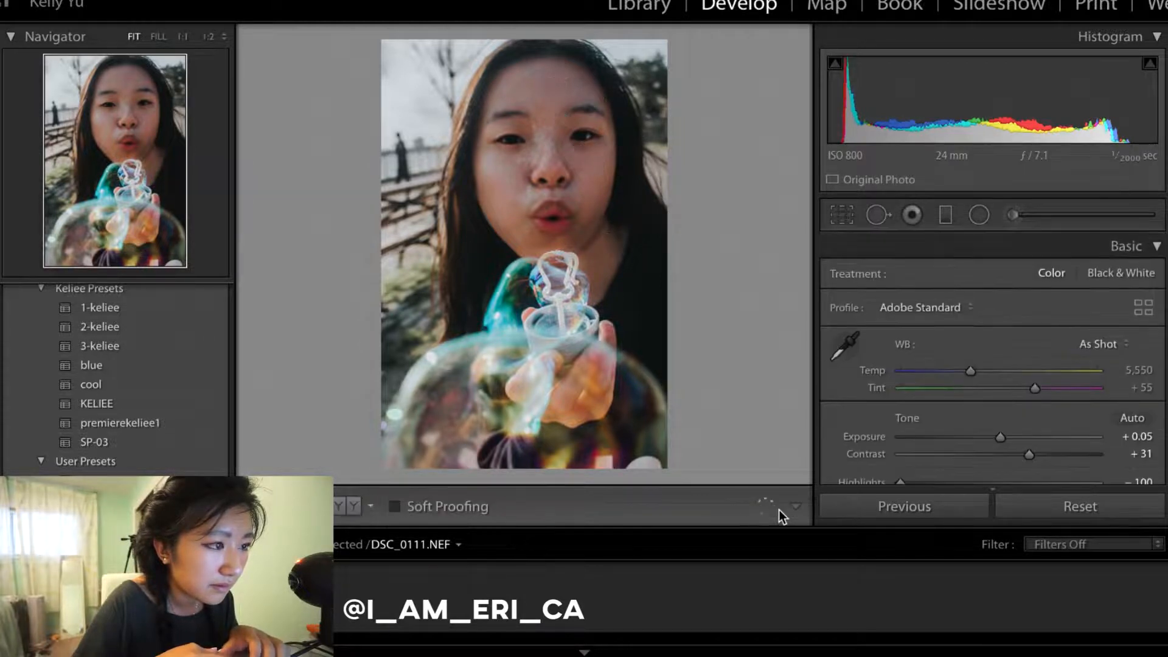